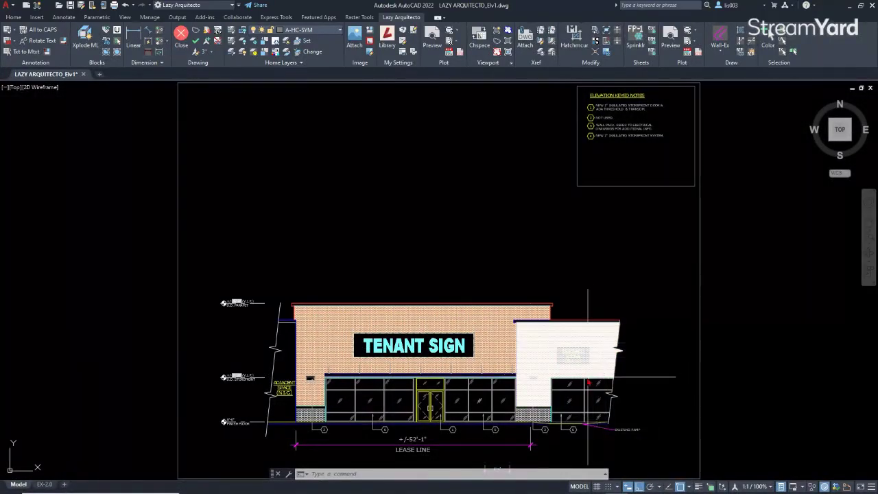
# Pan and zoom to the elevation's right end, framing the adjacent space and EXISTING RAMP note.
pyautogui.moveTo(493, 417); pyautogui.dragTo(512, 395, button='middle')
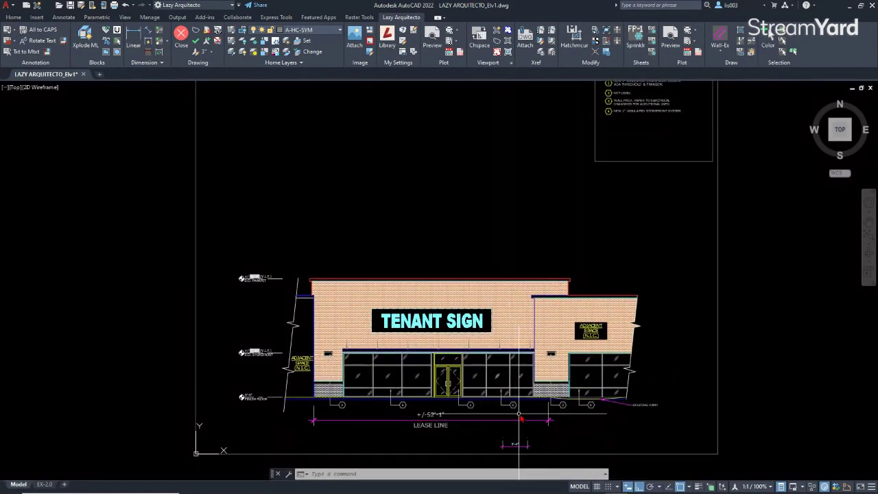
pyautogui.scroll(3, 598, 411)
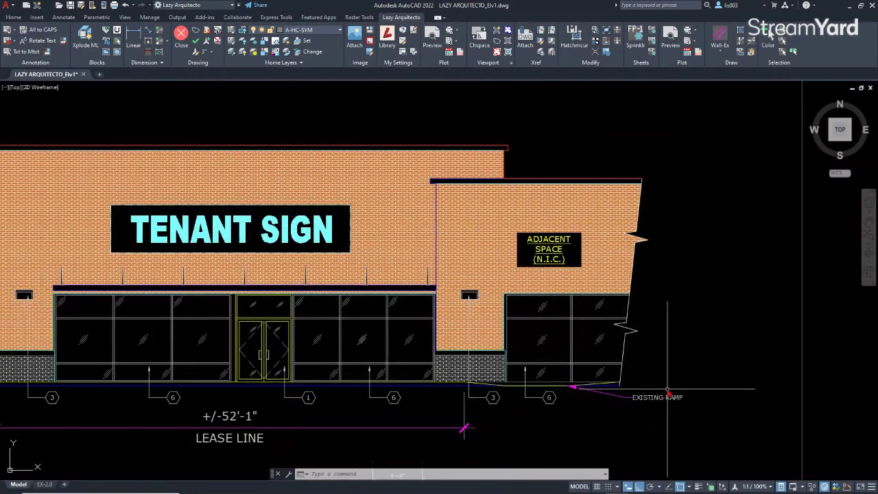
pyautogui.moveTo(667, 391); pyautogui.dragTo(633, 401, button='middle')
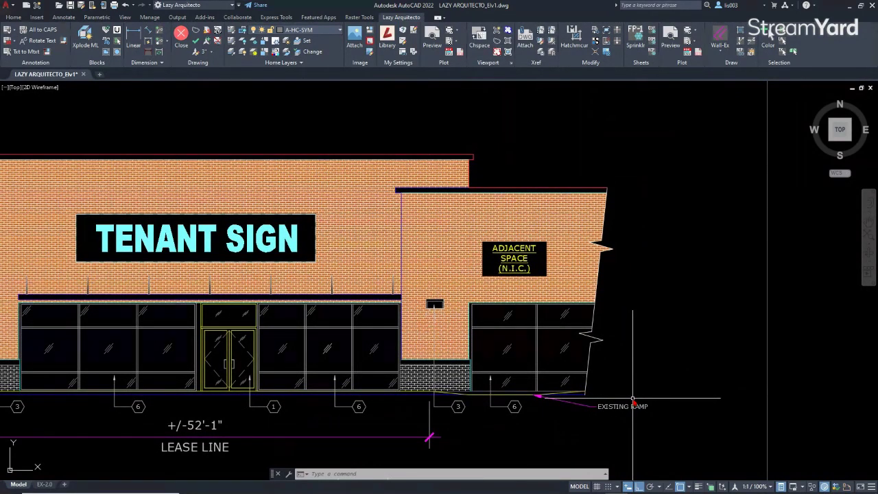
pyautogui.scroll(3, 605, 412)
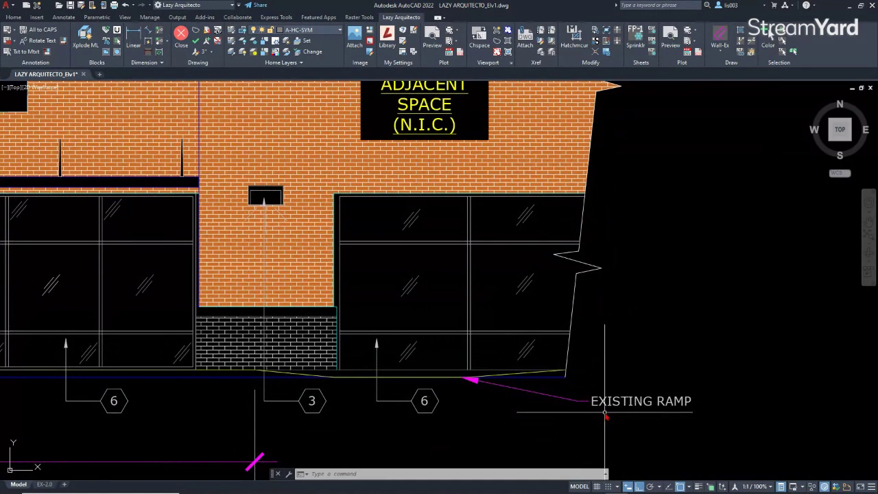
pyautogui.moveTo(667, 381); pyautogui.dragTo(618, 401, button='middle')
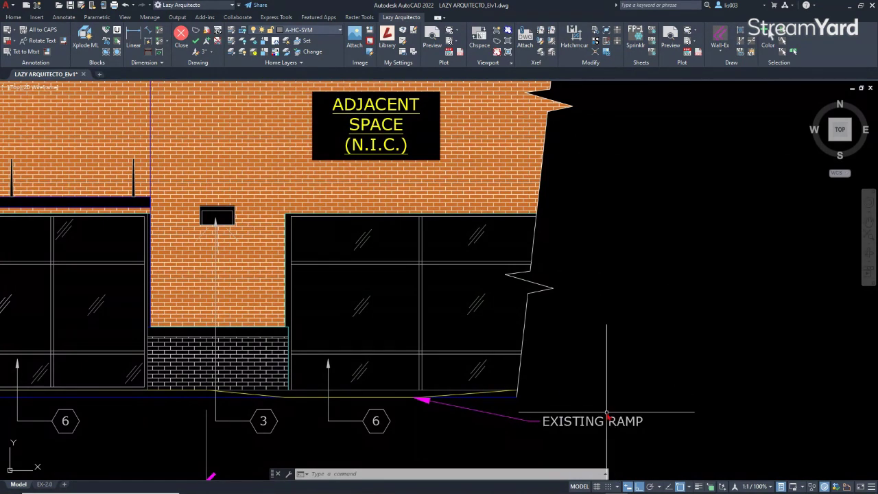
pyautogui.moveTo(604, 402); pyautogui.dragTo(563, 384, button='middle')
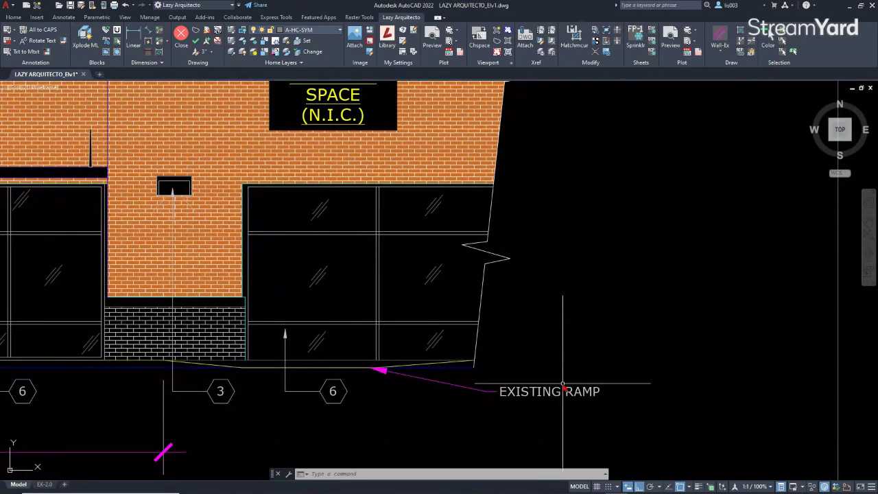
pyautogui.moveTo(580, 373); pyautogui.dragTo(551, 387, button='middle')
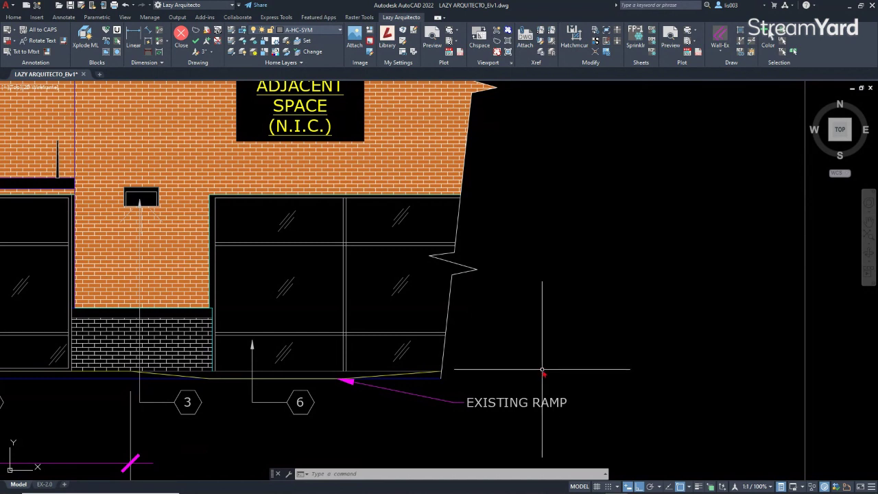
pyautogui.moveTo(565, 368); pyautogui.dragTo(483, 388, button='middle')
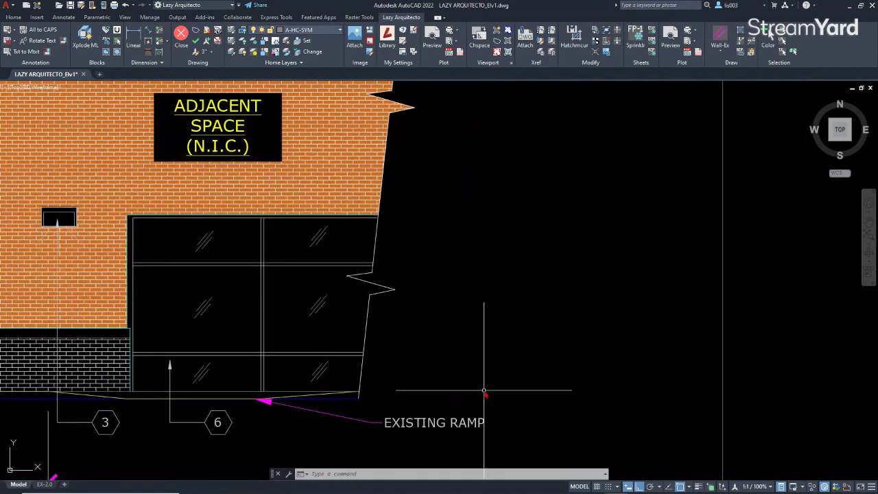
# Switch the EXISTING RAMP MText on layer A-NOTE from Verdana to ARCHSTYLE, then deselect it.
pyautogui.click(469, 423)
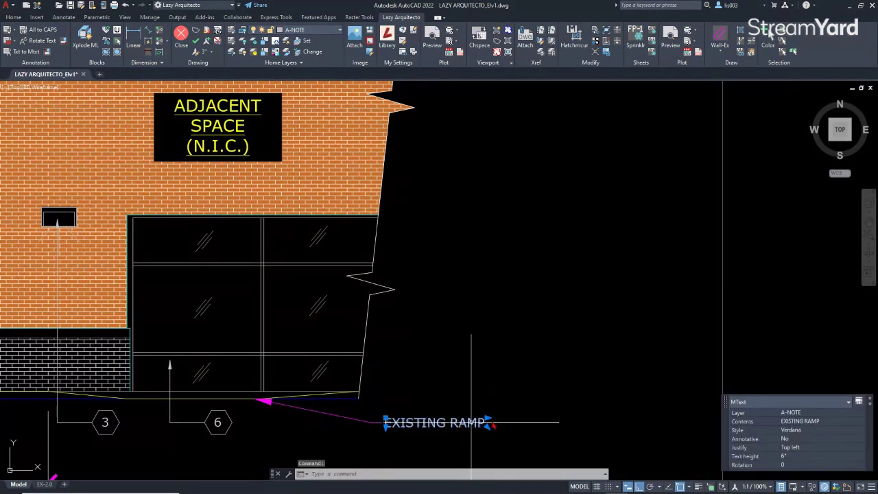
pyautogui.click(796, 433)
pyautogui.click(798, 435)
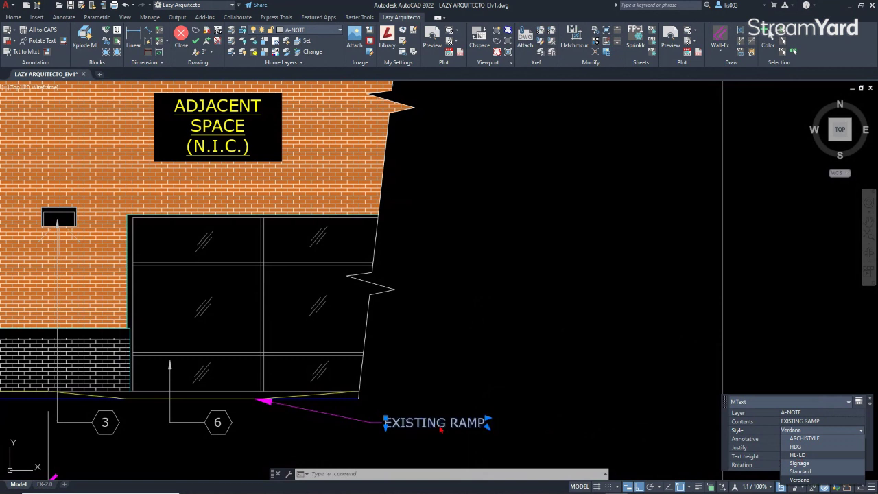
pyautogui.click(806, 439)
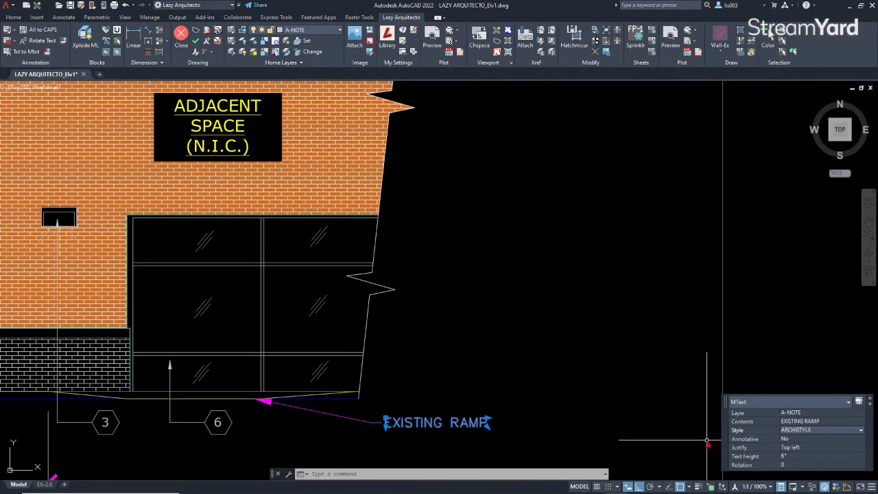
pyautogui.press('Escape')
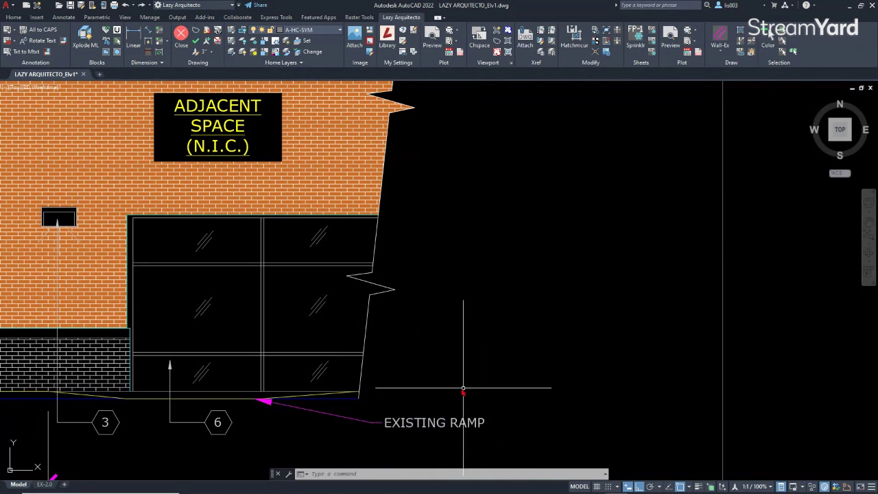
pyautogui.moveTo(461, 389); pyautogui.dragTo(505, 387, button='middle')
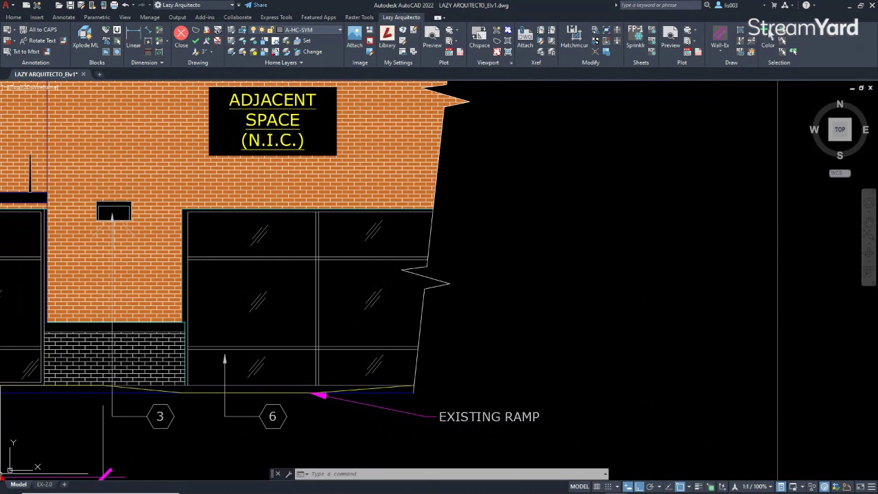
pyautogui.middleClick(283, 341)
pyautogui.middleClick(283, 341)
pyautogui.doubleClick(662, 300)
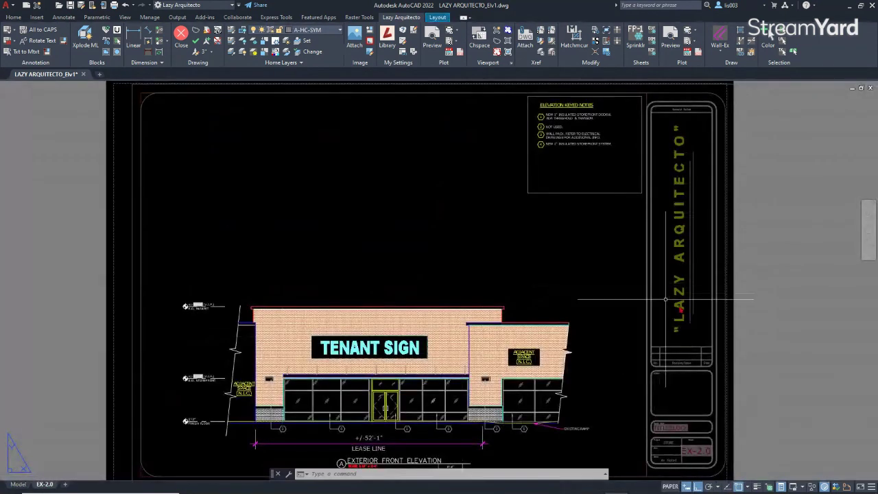
pyautogui.scroll(6, 687, 353)
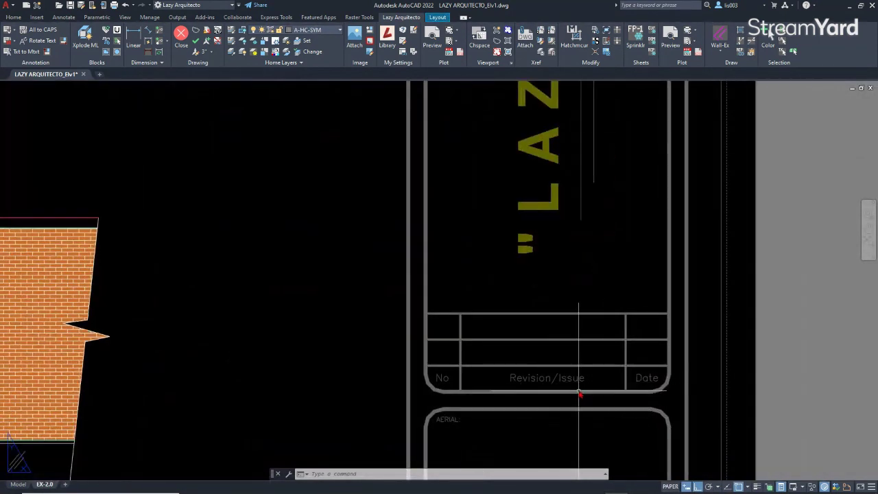
pyautogui.scroll(3, 691, 388)
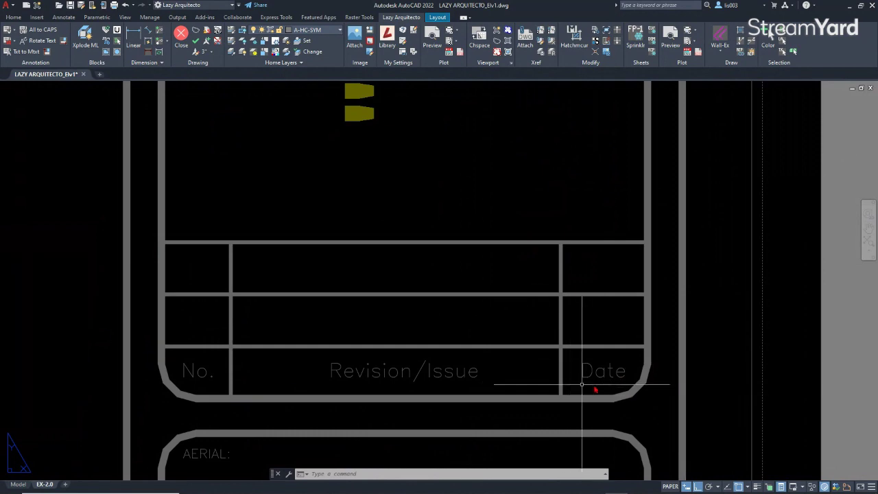
pyautogui.click(18, 484)
pyautogui.moveTo(480, 376); pyautogui.dragTo(552, 375, button='middle')
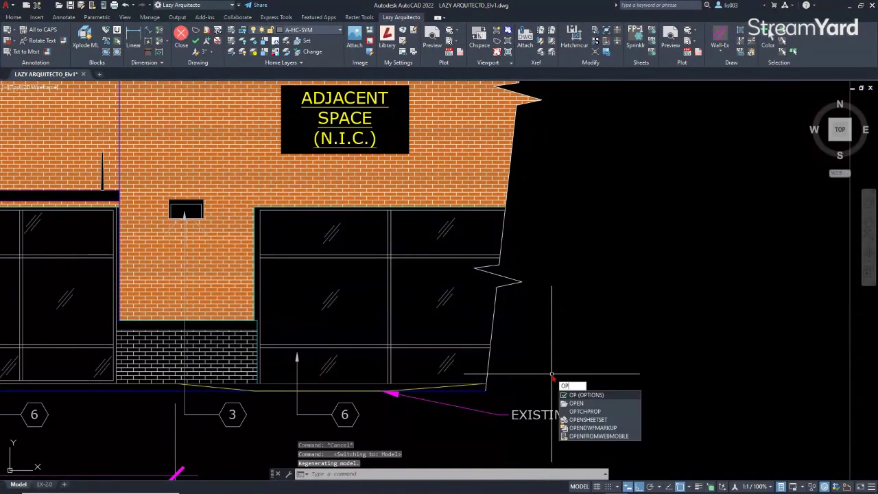
# Open Options, expand Support File Search Path on the Files tab and add a blank entry.
pyautogui.press('Return')
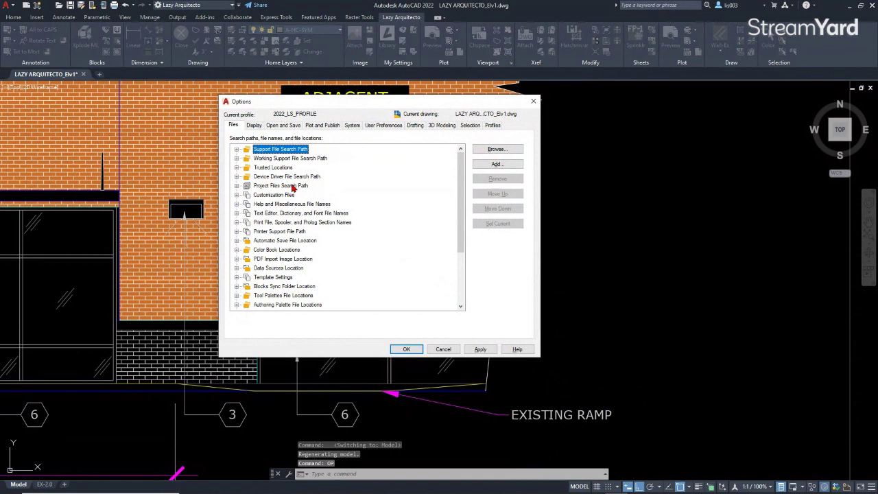
pyautogui.click(237, 151)
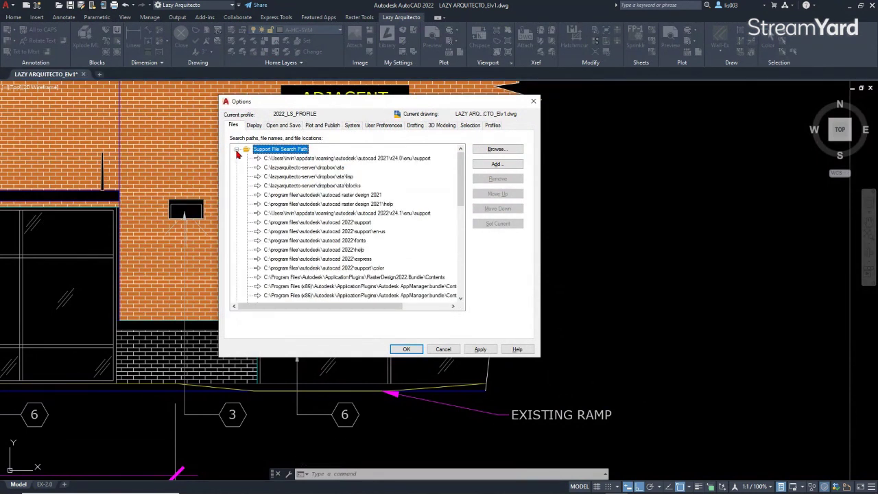
pyautogui.scroll(-1, 350, 215)
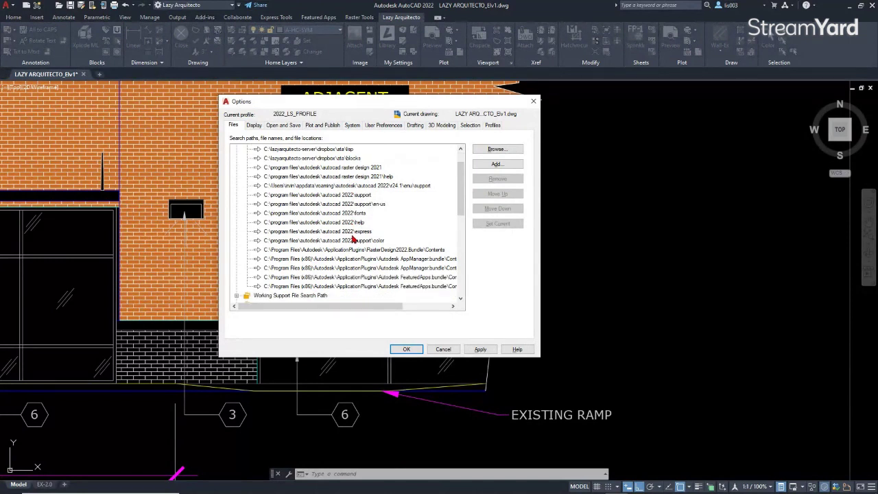
pyautogui.click(490, 166)
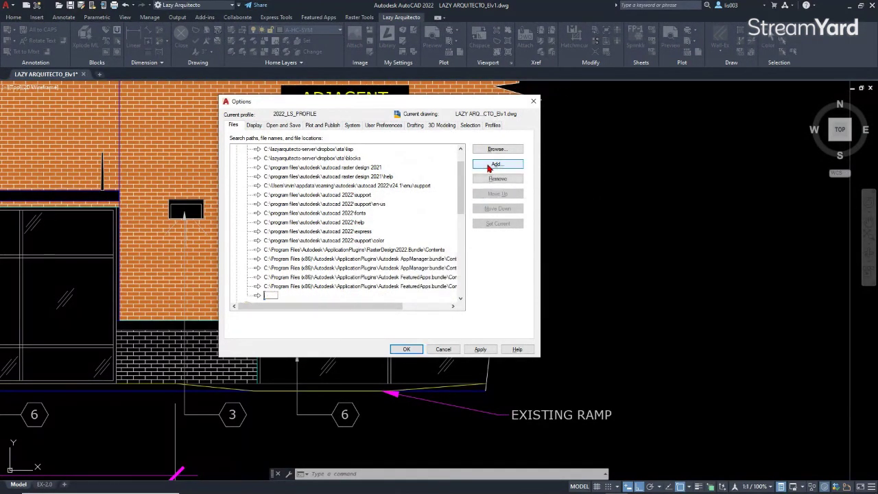
# Browse to 01 LAZY ARQUITECTO > 01 VIDEOS > 01 FINISHED VIDEOS > AutoCAD Support Path > 01 > Fonts.
pyautogui.click(495, 150)
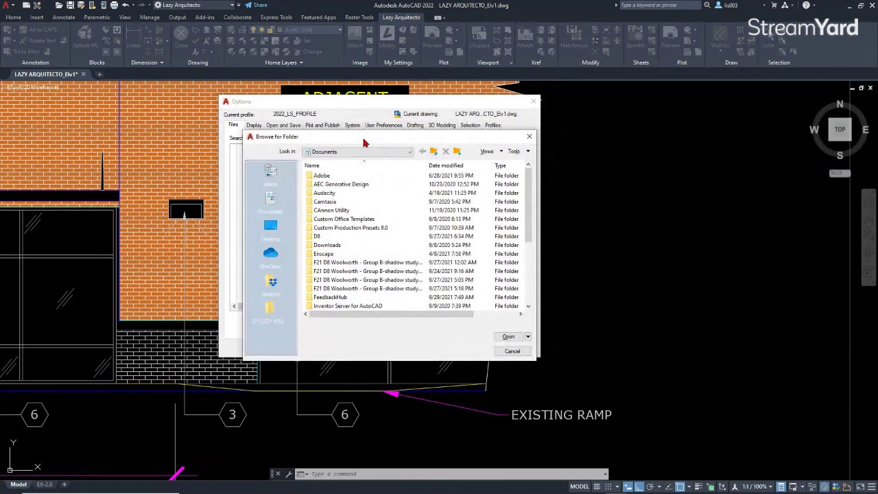
pyautogui.click(271, 316)
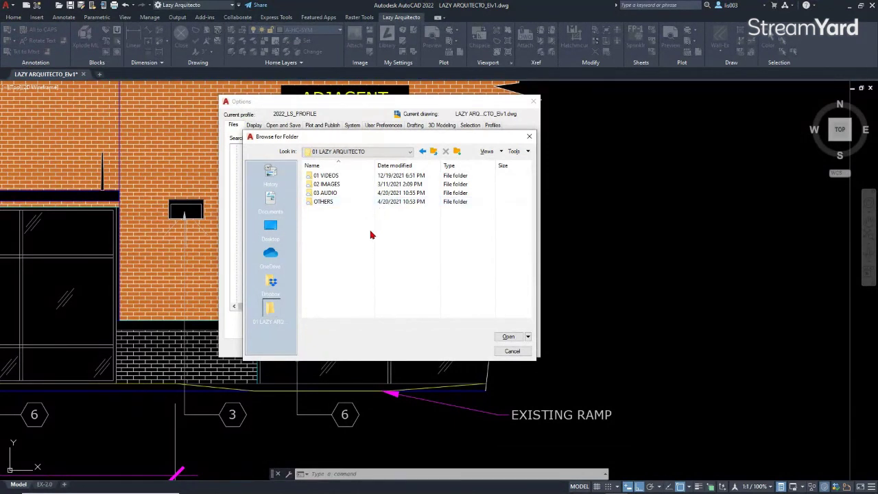
pyautogui.doubleClick(328, 176)
pyautogui.doubleClick(332, 179)
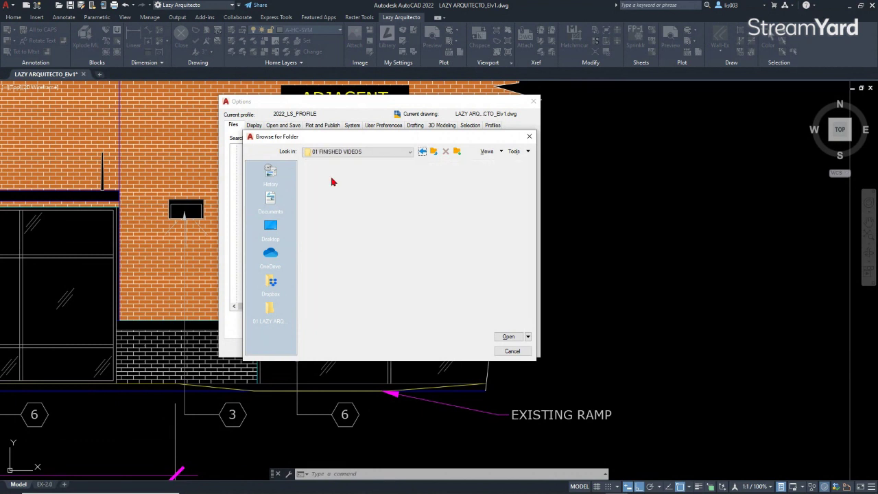
pyautogui.click(346, 194)
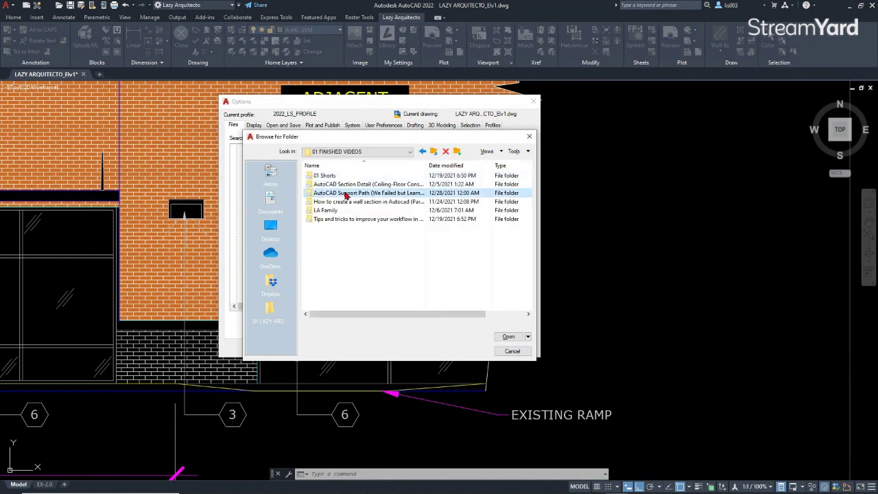
pyautogui.doubleClick(383, 194)
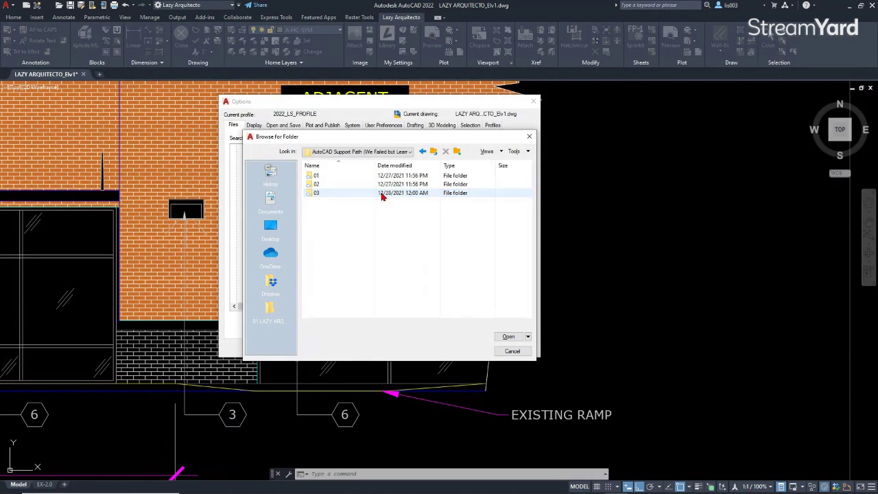
pyautogui.doubleClick(320, 175)
pyautogui.doubleClick(330, 175)
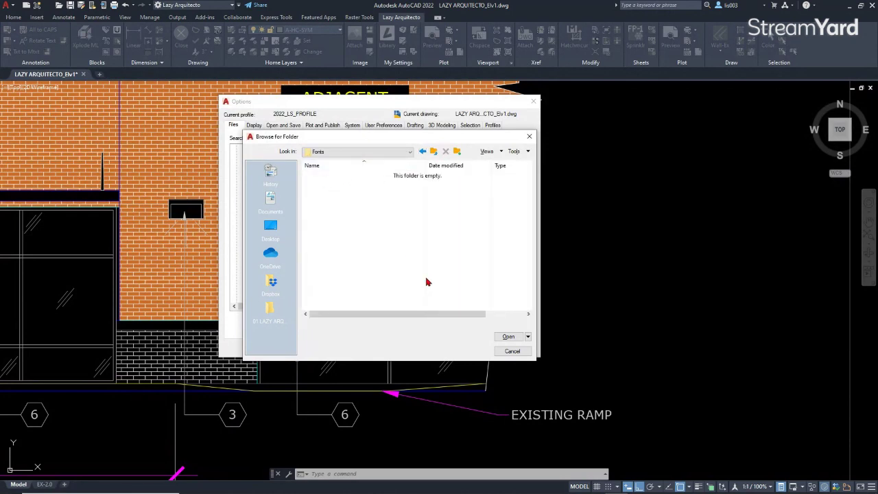
# Accept the Fonts folder as the new support path, apply it and close Options.
pyautogui.click(507, 339)
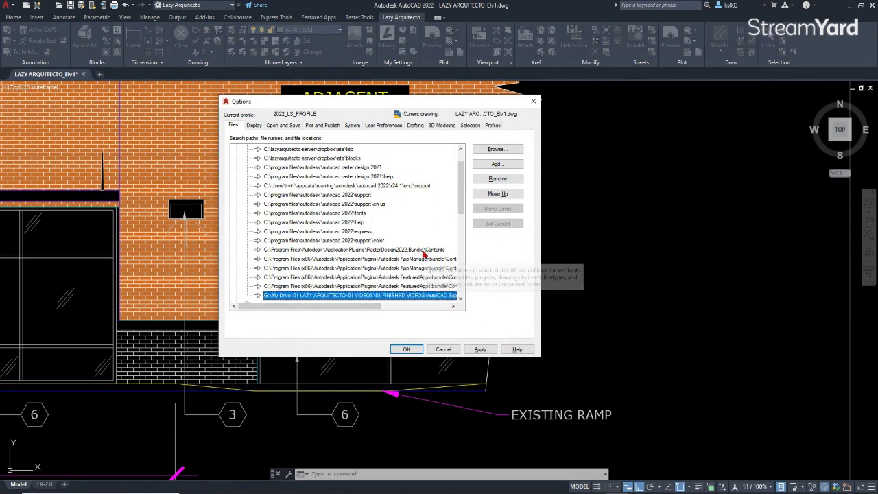
pyautogui.moveTo(461, 193); pyautogui.dragTo(460, 204)
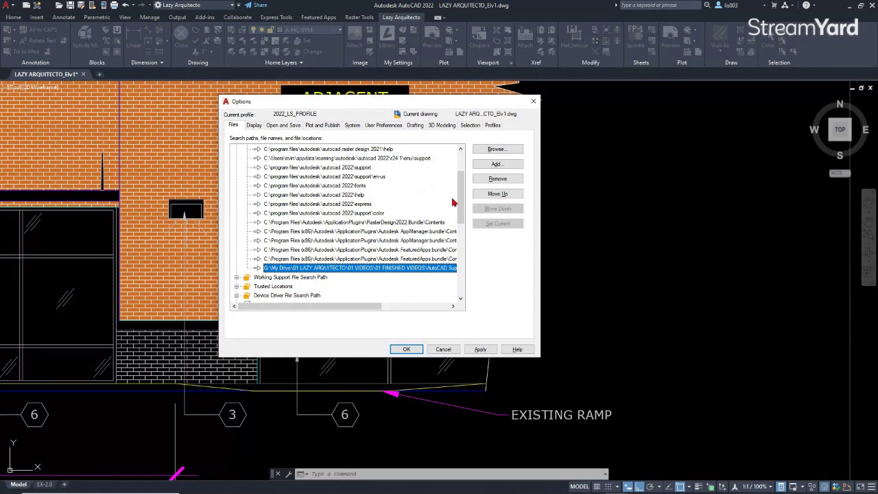
pyautogui.click(481, 350)
pyautogui.click(406, 350)
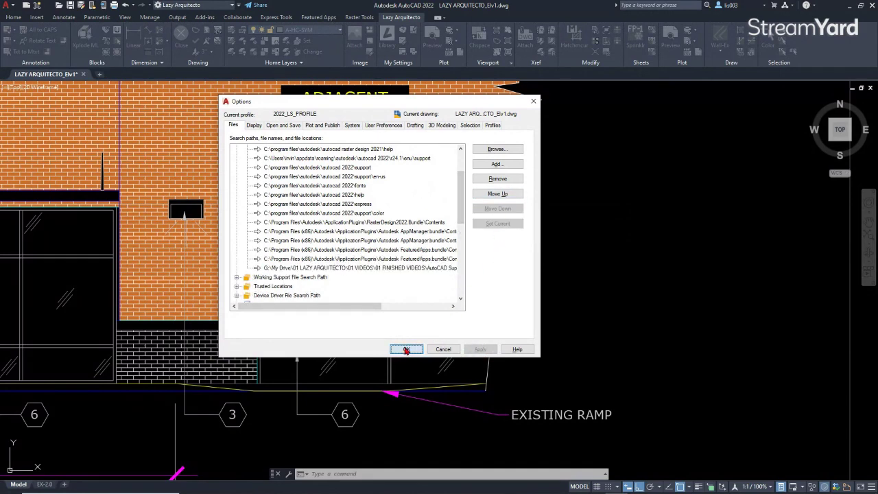
# Give the EXISTING RAMP note the ARCHISTYLE text style and clear the selection.
pyautogui.click(530, 416)
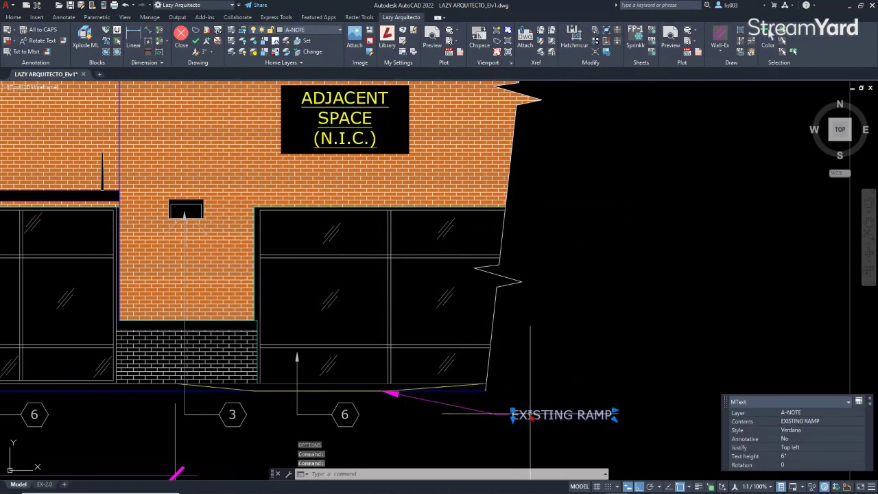
pyautogui.moveTo(608, 412); pyautogui.dragTo(561, 411, button='middle')
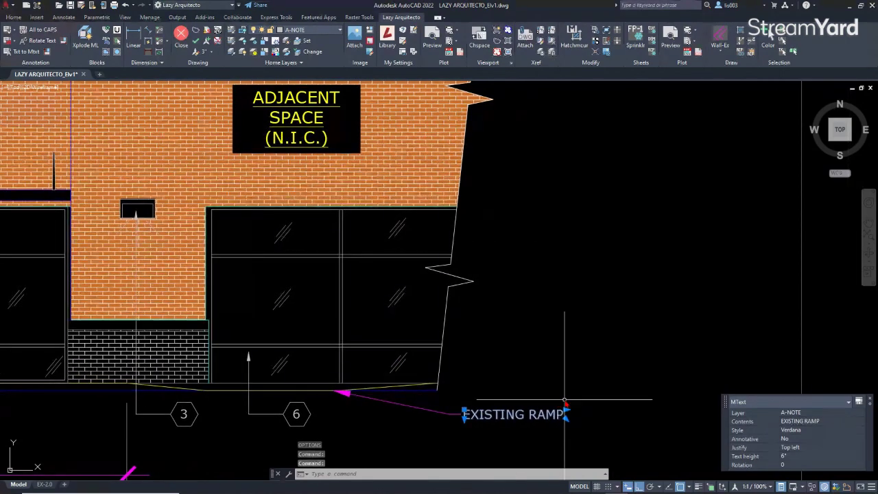
pyautogui.click(808, 430)
pyautogui.click(801, 440)
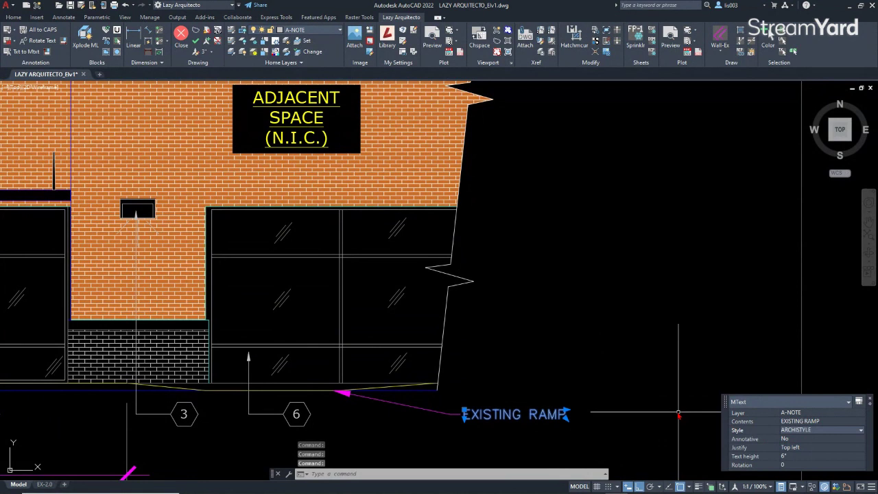
pyautogui.press('Escape')
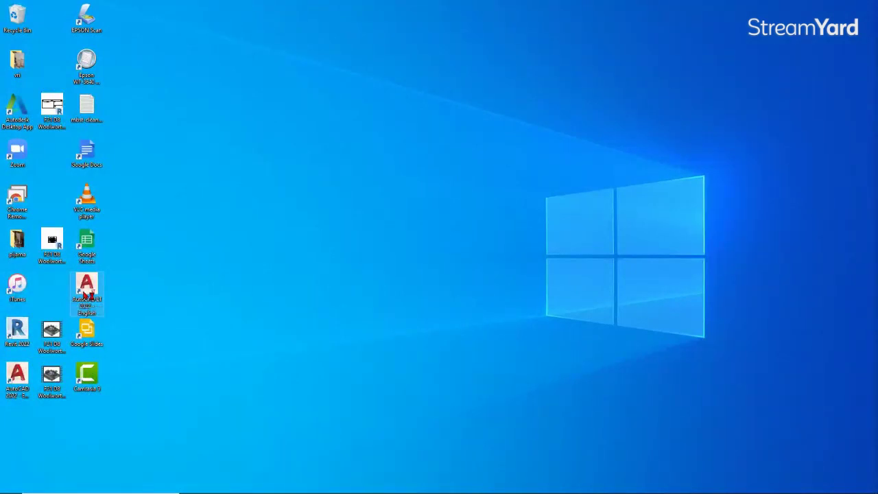
# Start AutoCAD 2022 from its desktop icon and show the Recent Documents list.
pyautogui.doubleClick(18, 374)
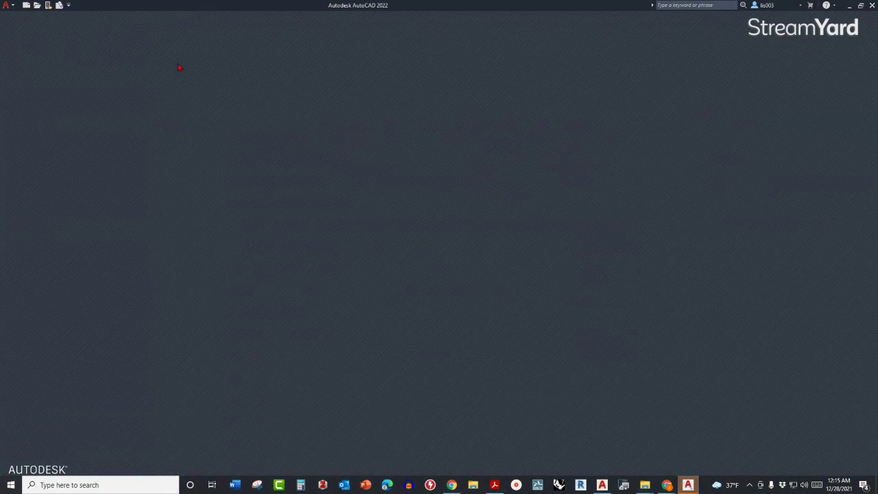
pyautogui.click(6, 4)
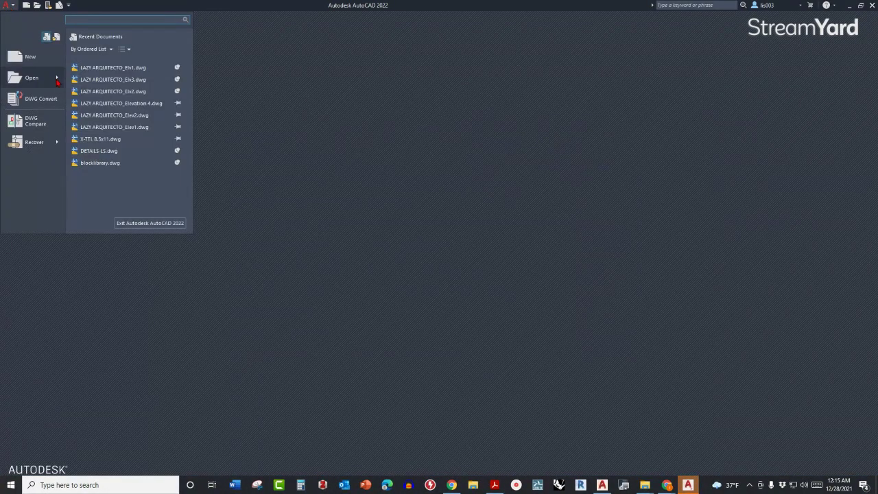
pyautogui.moveTo(58, 82)
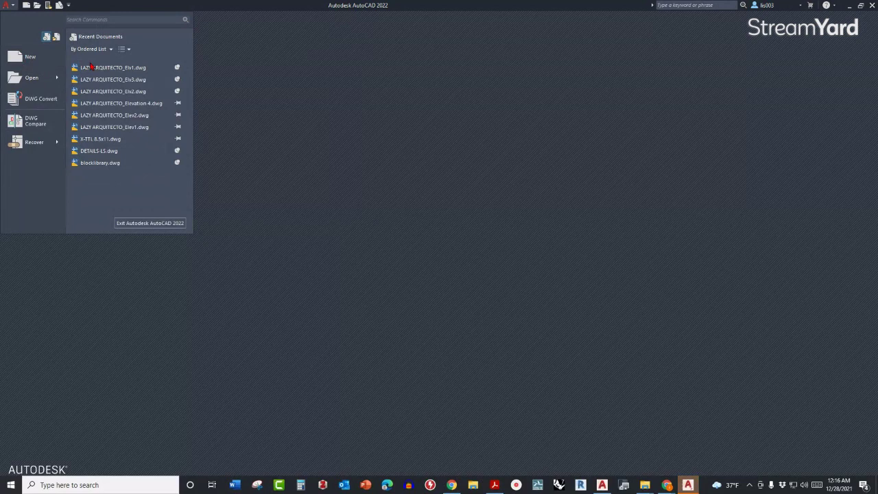
# Open LAZY ARQUITECTO_Elv1.dwg and zoom toward the EXISTING RAMP note.
pyautogui.click(112, 68)
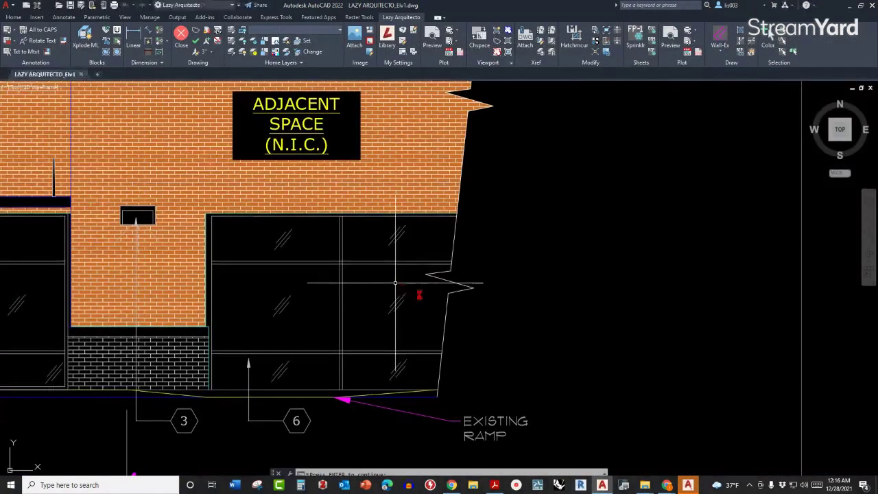
pyautogui.moveTo(423, 322); pyautogui.dragTo(462, 295, button='middle')
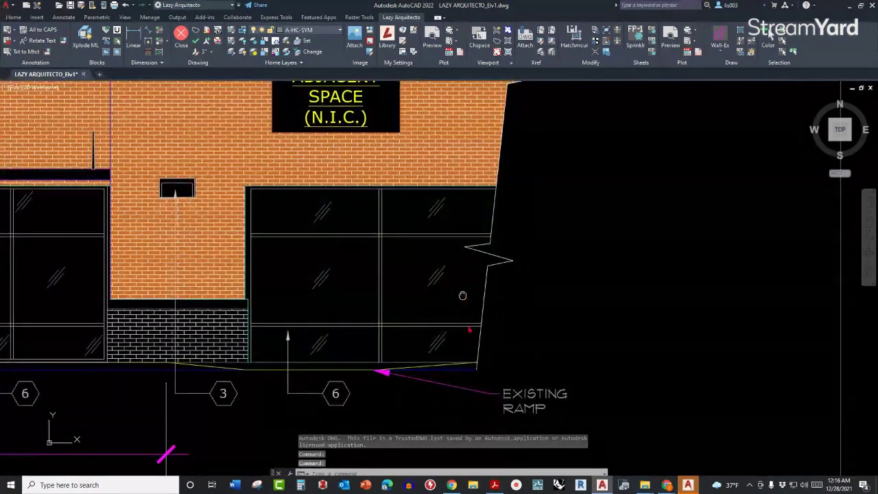
pyautogui.scroll(6, 542, 407)
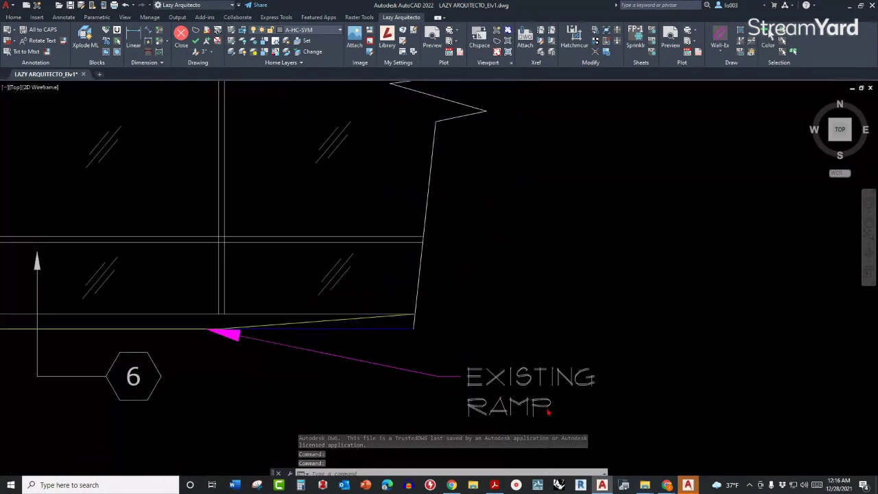
# Set the EXISTING RAMP note's text style to HL-LD and clear the selection.
pyautogui.click(542, 407)
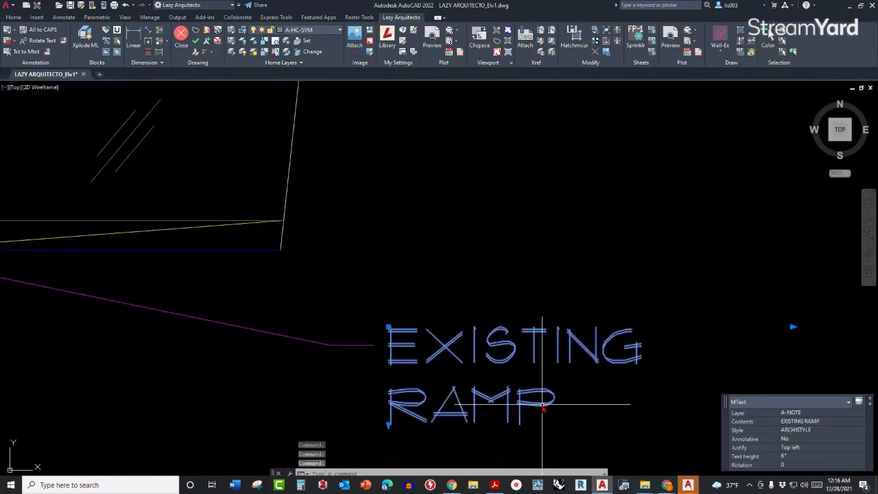
pyautogui.click(805, 431)
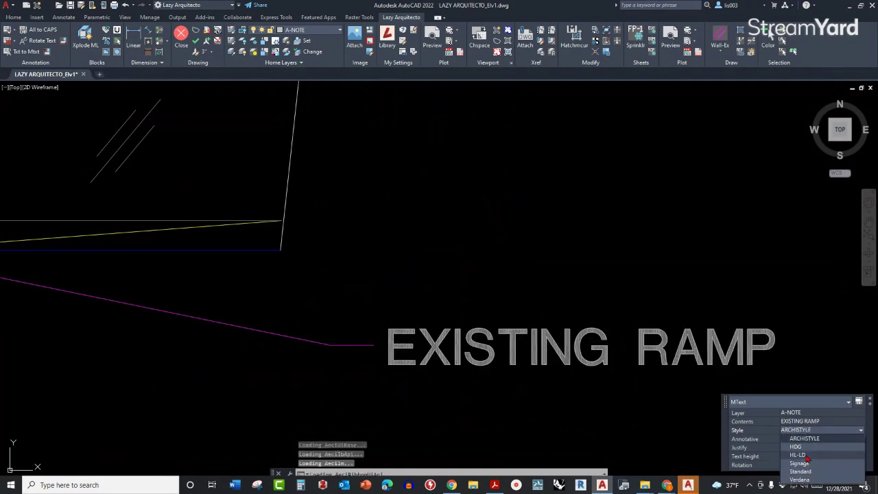
pyautogui.click(800, 454)
pyautogui.scroll(-5, 648, 384)
pyautogui.press('Escape')
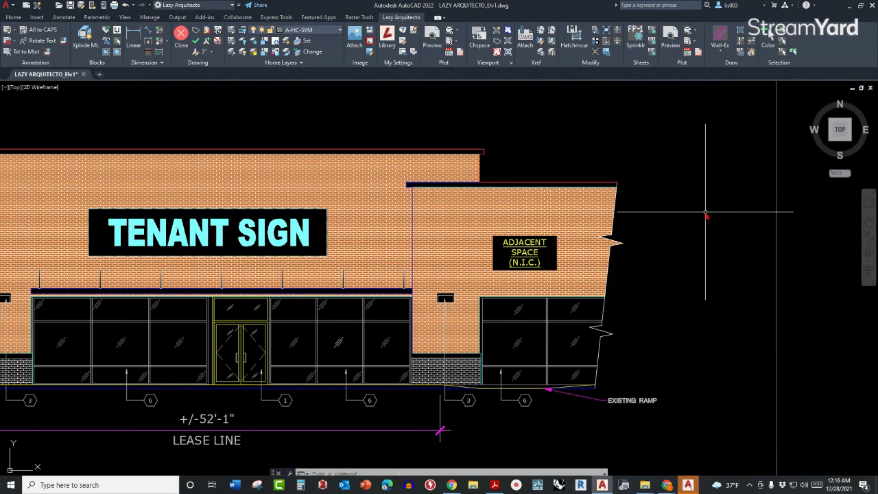
# Erase the brick hatch from the base wall under the storefronts.
pyautogui.moveTo(623, 314); pyautogui.dragTo(673, 295, button='middle')
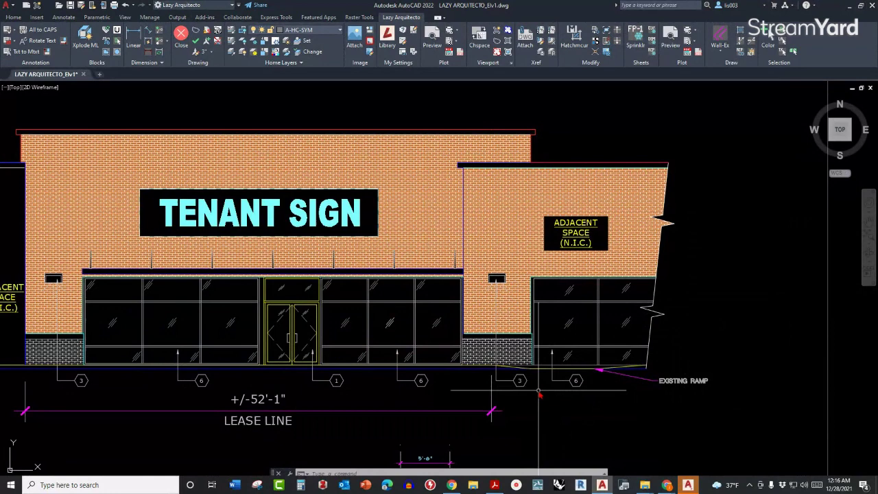
pyautogui.moveTo(541, 395); pyautogui.dragTo(532, 378, button='middle')
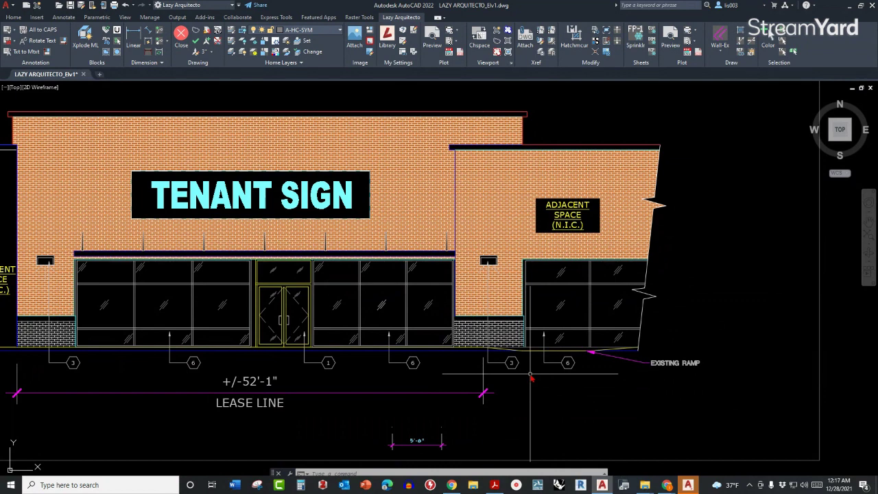
pyautogui.moveTo(605, 370); pyautogui.dragTo(600, 364, button='middle')
pyautogui.click(506, 336)
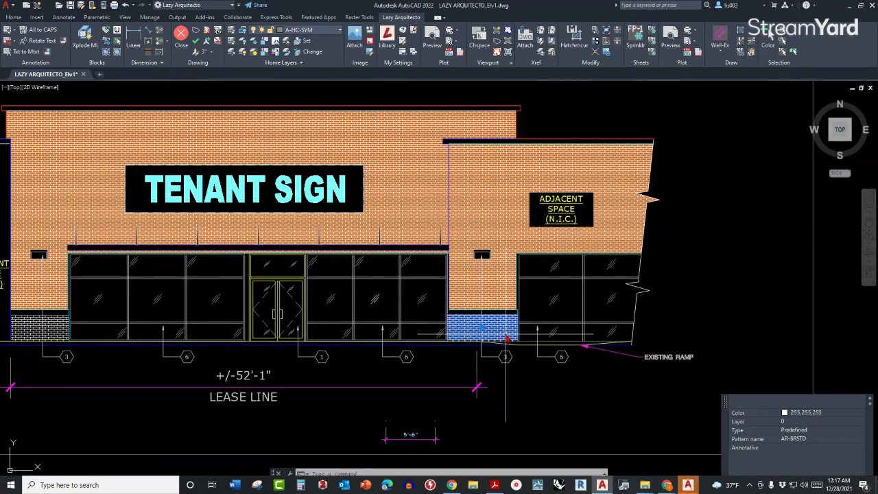
pyautogui.press('Delete')
# Erase the grey hatch at the lower left of the base wall.
pyautogui.moveTo(506, 336); pyautogui.dragTo(547, 364, button='middle')
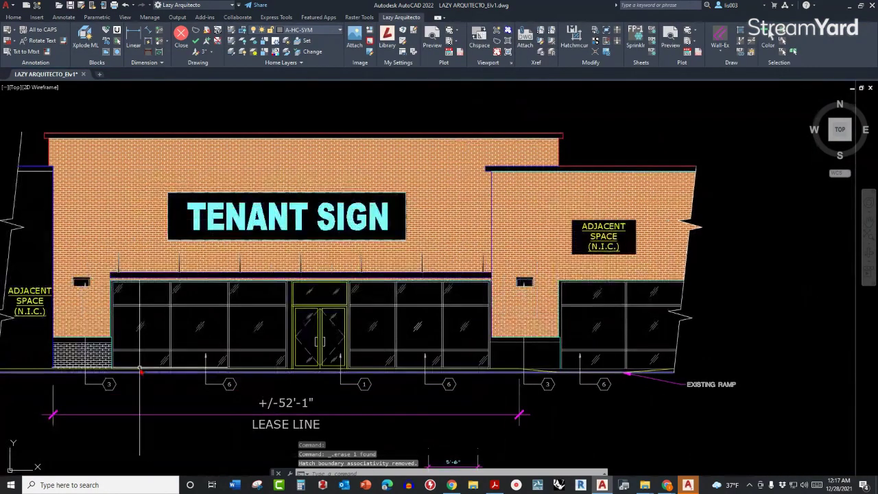
pyautogui.click(52, 369)
pyautogui.press('Delete')
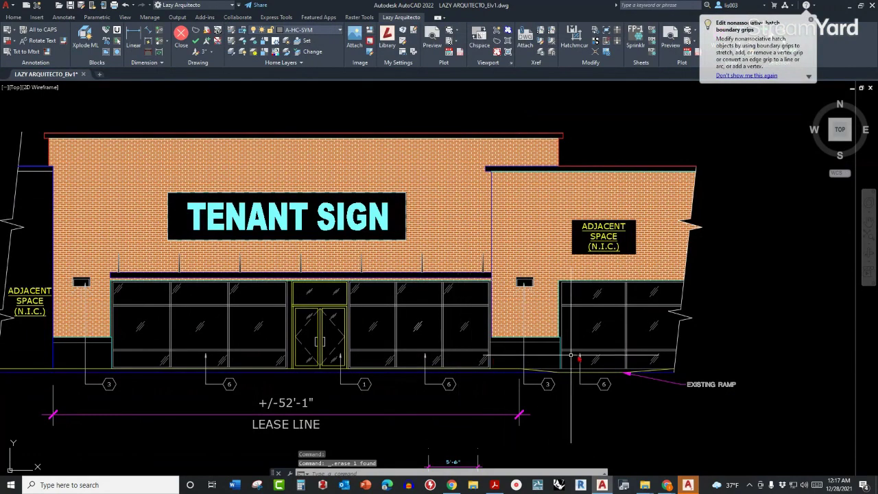
pyautogui.scroll(4, 458, 360)
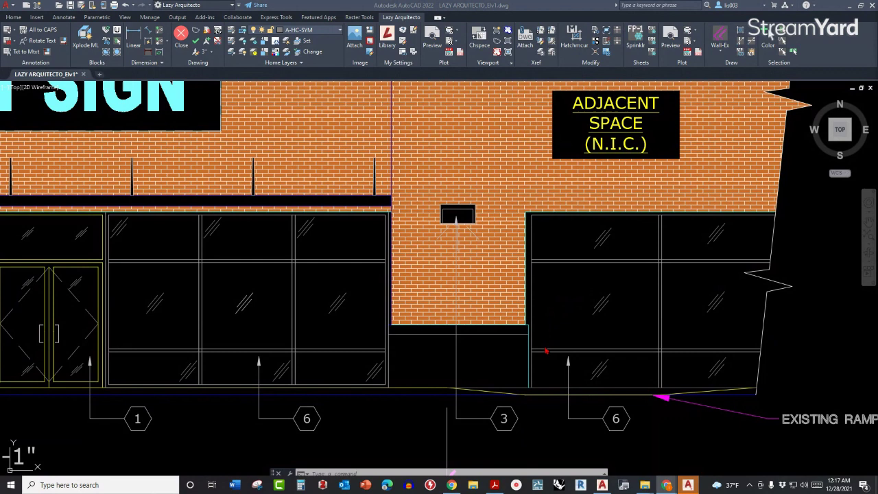
pyautogui.moveTo(560, 344); pyautogui.dragTo(518, 343, button='middle')
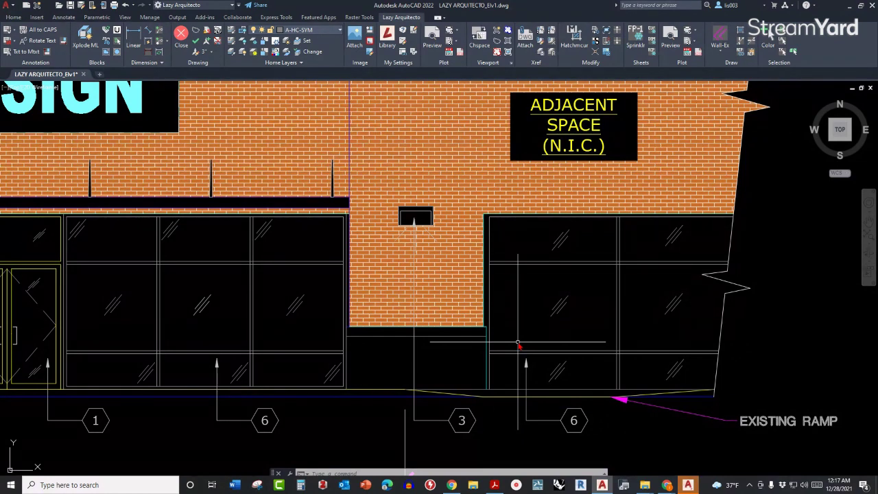
pyautogui.scroll(-3, 518, 346)
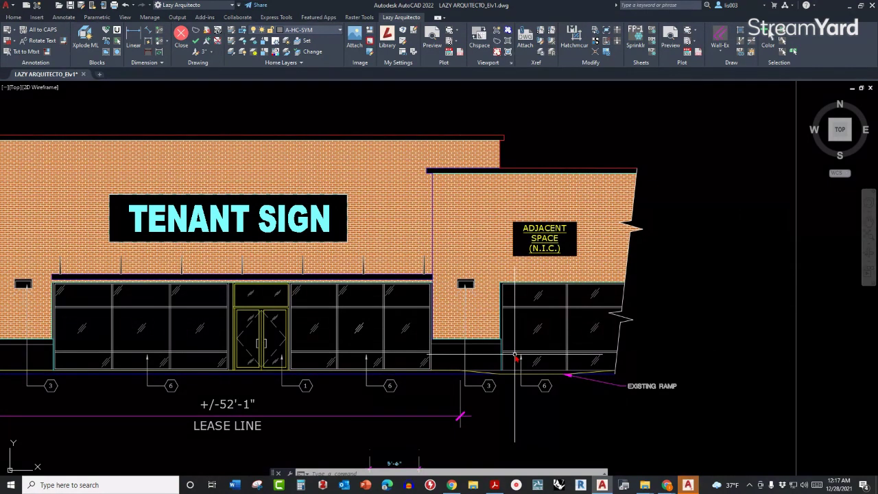
pyautogui.moveTo(516, 357)
pyautogui.mouseDown(button='middle')
pyautogui.moveTo(514, 367)
pyautogui.moveTo(511, 347)
pyautogui.mouseUp(button='middle')
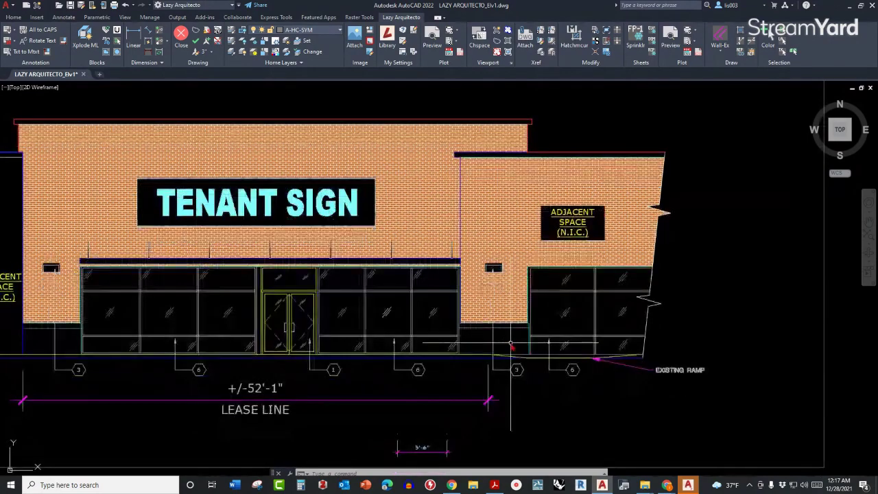
# Open Options with OP and add a new blank Support File Search Path entry.
pyautogui.write('op')
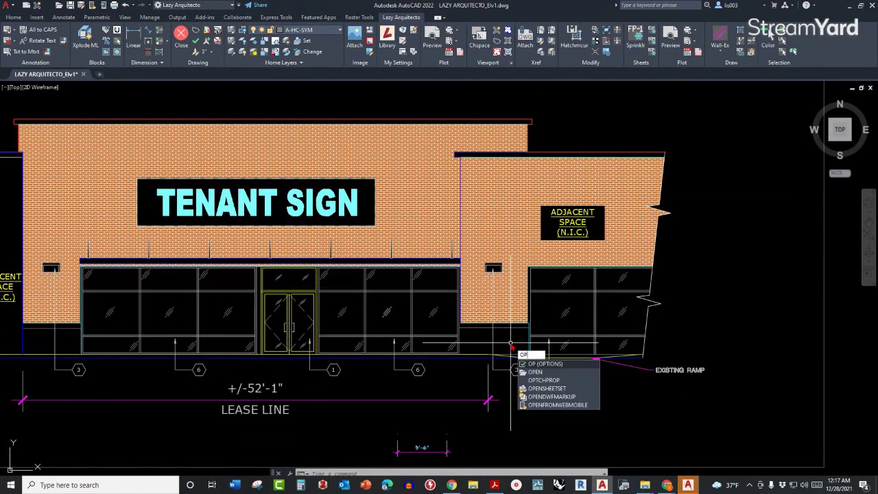
pyautogui.press('Return')
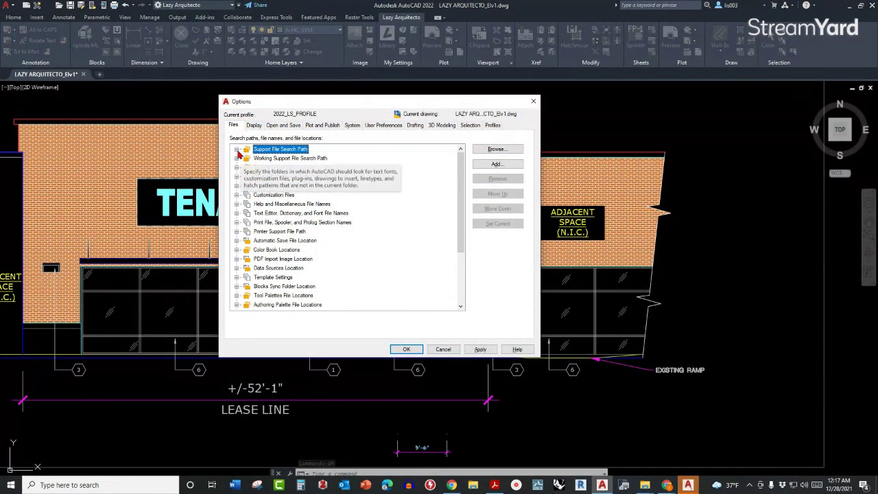
pyautogui.click(238, 152)
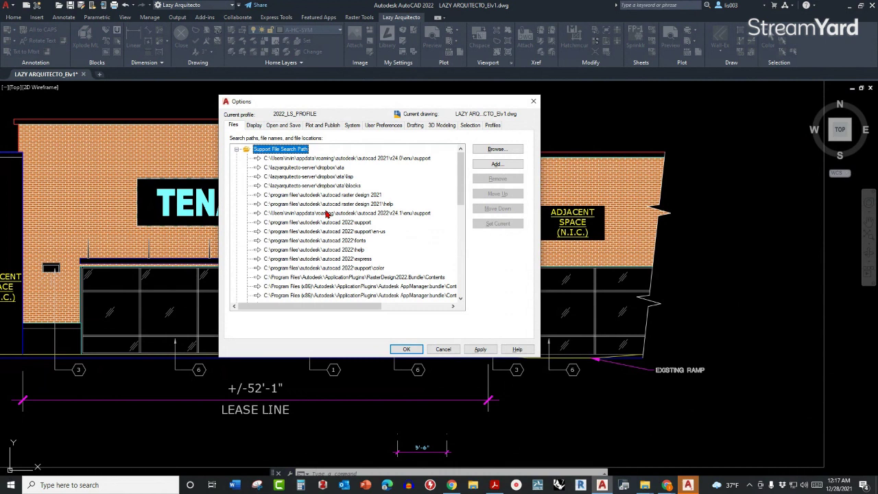
pyautogui.scroll(-1, 327, 214)
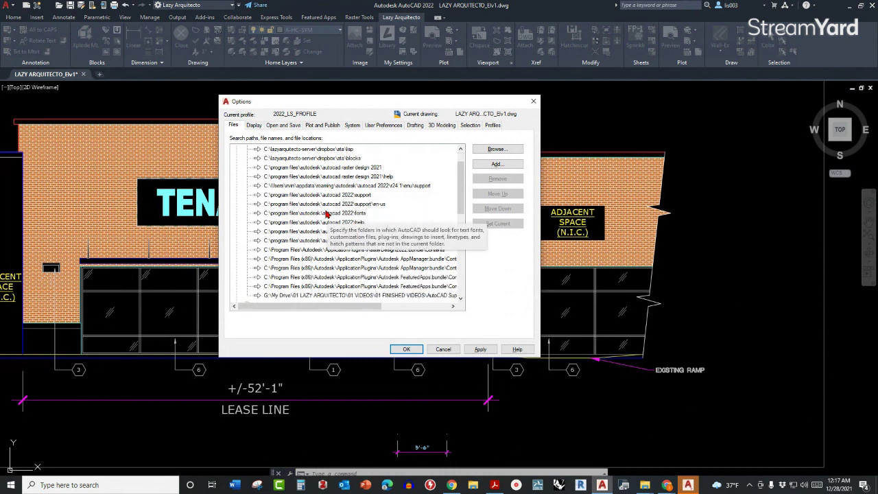
pyautogui.click(496, 165)
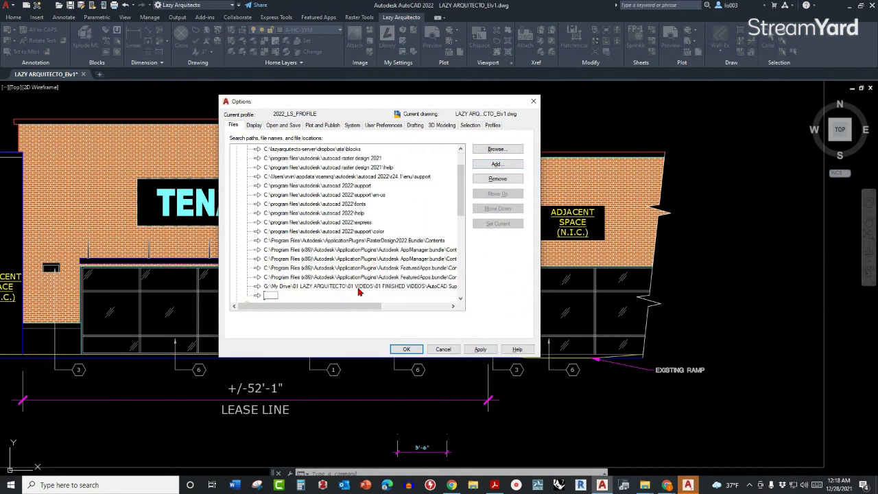
# Point the new entry to the support path's 02 > Custom Hatches folder and apply it.
pyautogui.click(496, 150)
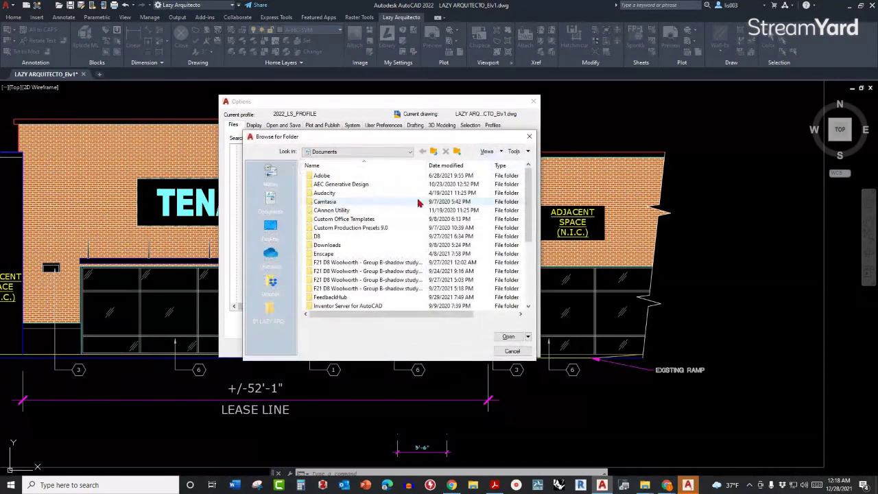
pyautogui.click(270, 309)
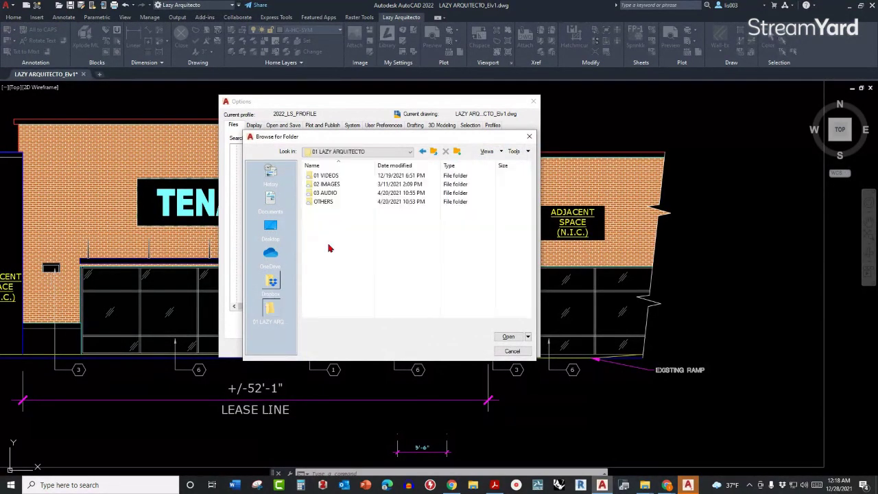
pyautogui.click(345, 176)
pyautogui.doubleClick(347, 181)
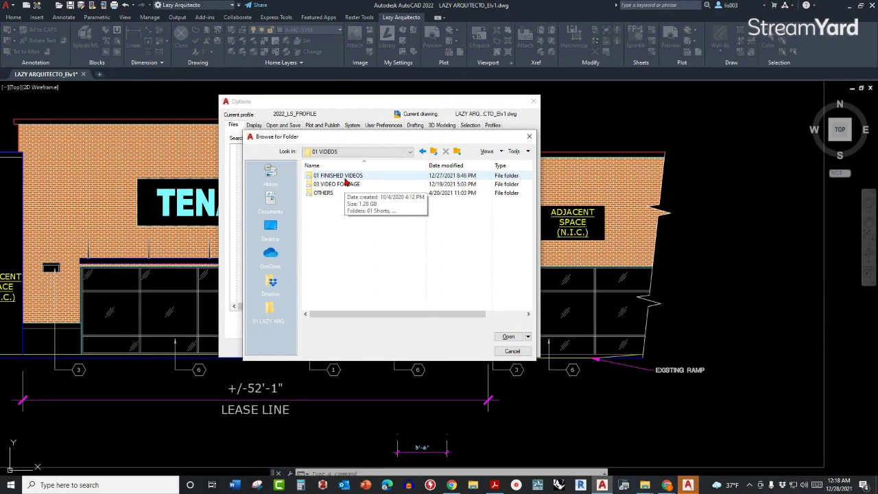
pyautogui.doubleClick(345, 177)
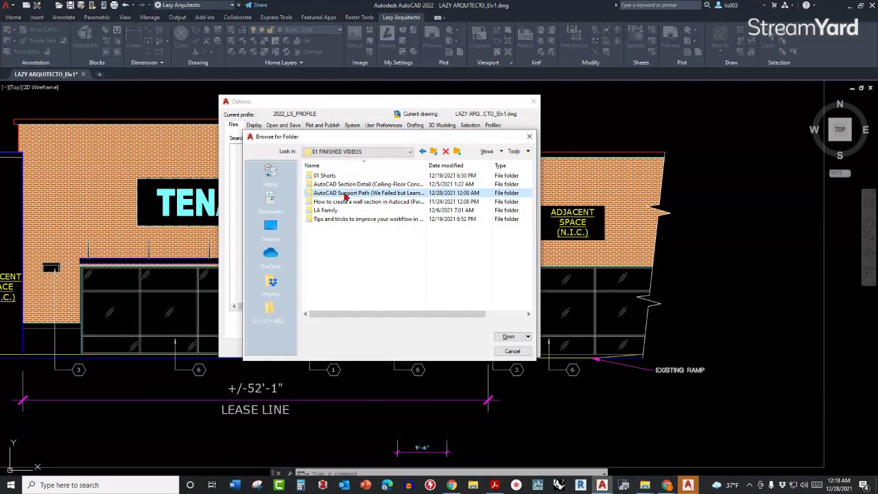
pyautogui.doubleClick(359, 193)
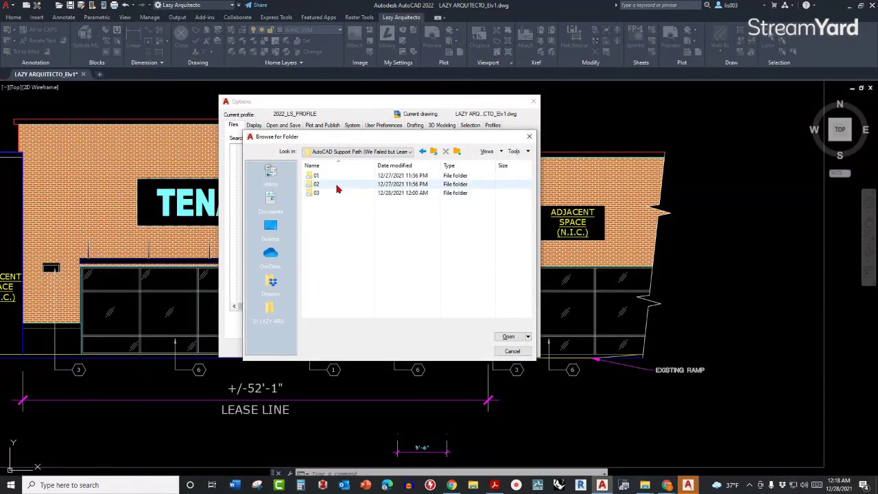
pyautogui.doubleClick(337, 186)
pyautogui.doubleClick(334, 180)
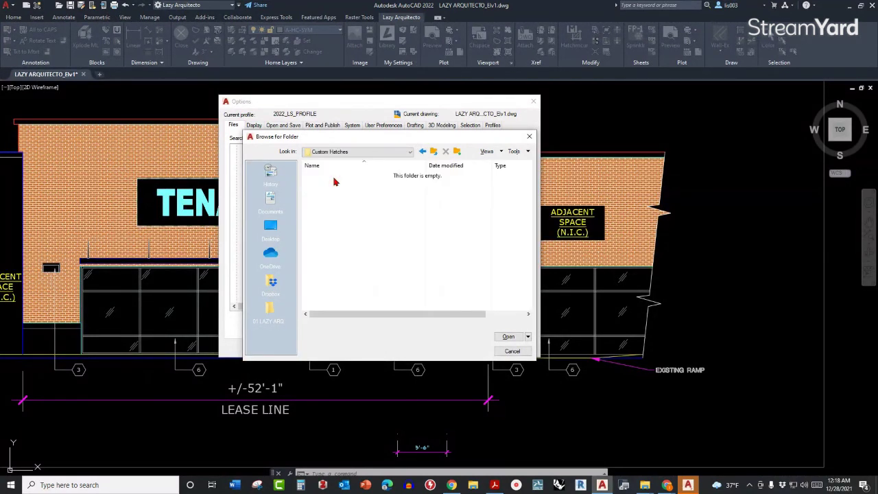
pyautogui.click(507, 336)
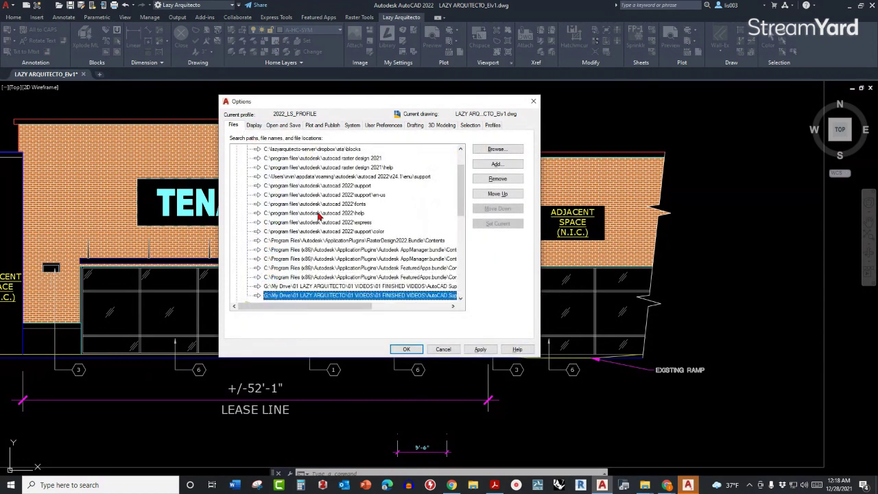
pyautogui.scroll(2, 323, 221)
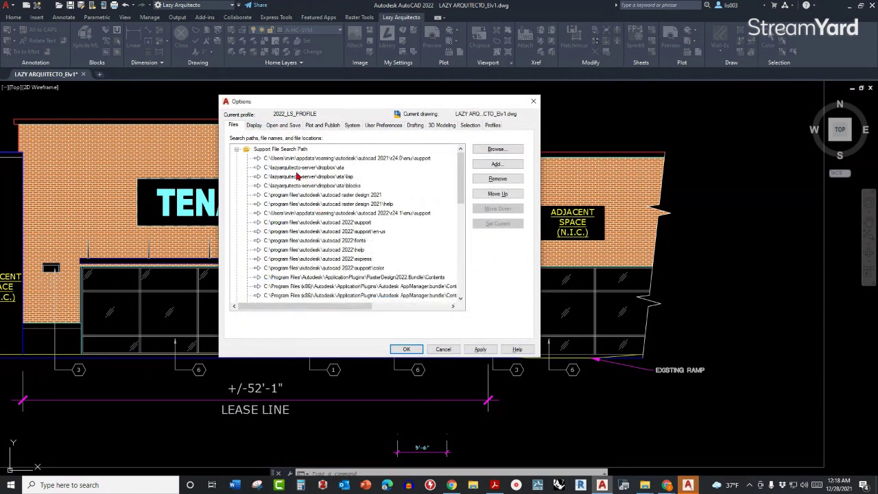
pyautogui.click(480, 349)
# Close the Options dialog and select the brick hatch on the right-hand pier.
pyautogui.click(407, 350)
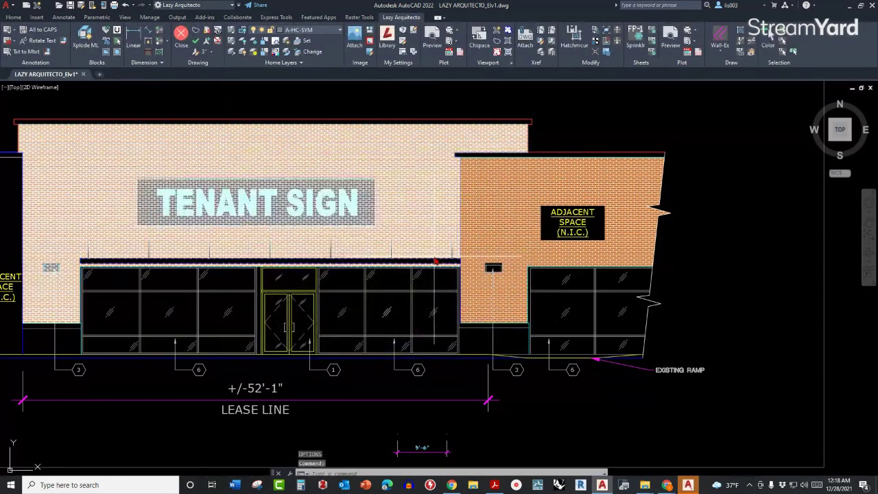
pyautogui.moveTo(447, 311); pyautogui.dragTo(393, 309, button='middle')
pyautogui.scroll(3, 438, 332)
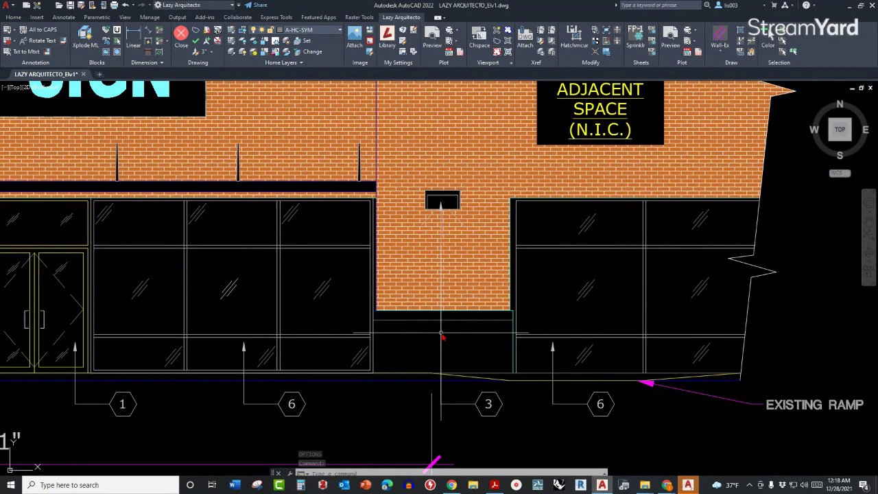
pyautogui.moveTo(455, 336); pyautogui.dragTo(419, 339, button='middle')
pyautogui.click(420, 339)
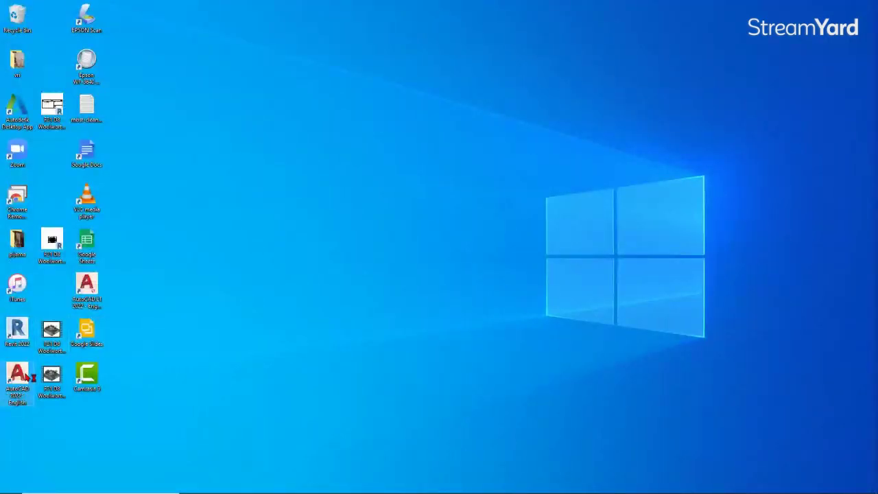
# Relaunch AutoCAD 2022 and reopen LAZY ARQUITECTO_Elv1.dwg from the recent drawings list.
pyautogui.click(28, 372)
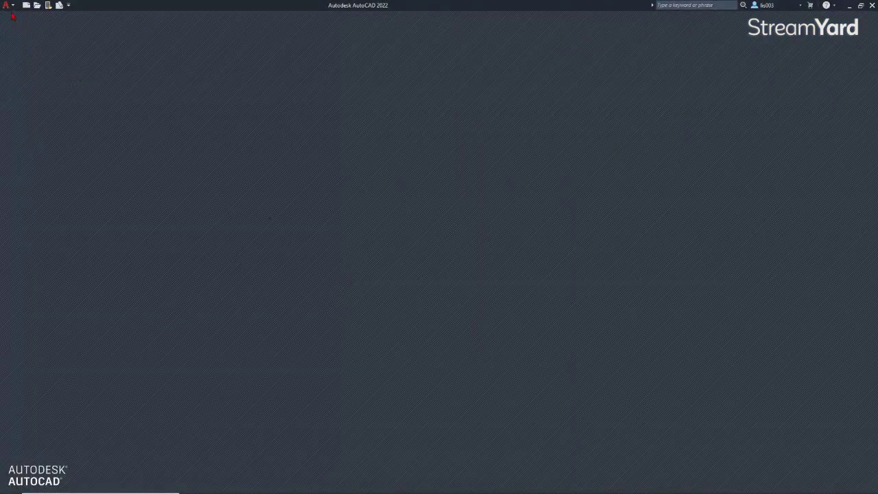
pyautogui.click(6, 5)
pyautogui.click(127, 70)
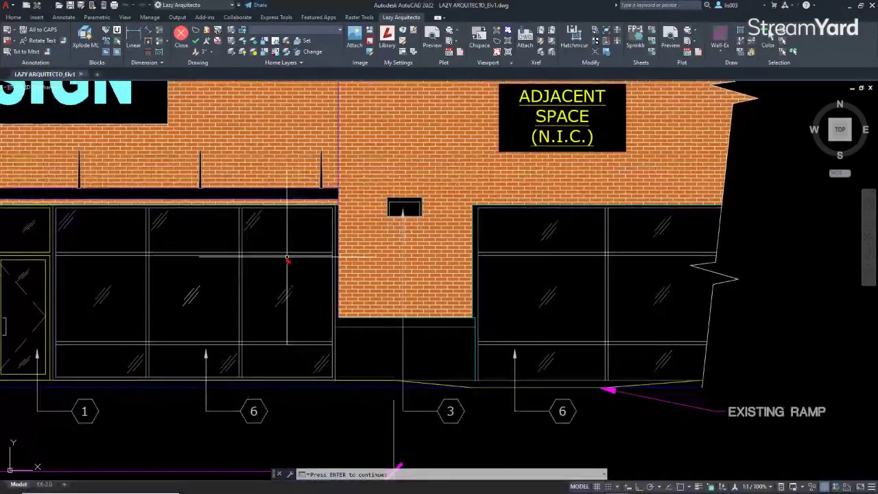
# Start HATCH and pick the STONE_STACKED pattern from the full pattern gallery.
pyautogui.moveTo(274, 251); pyautogui.dragTo(337, 304, button='middle')
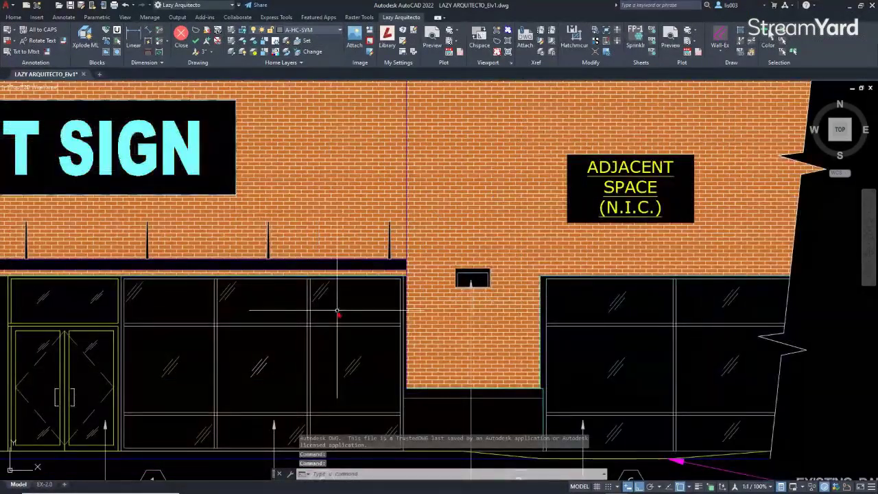
pyautogui.write('H')
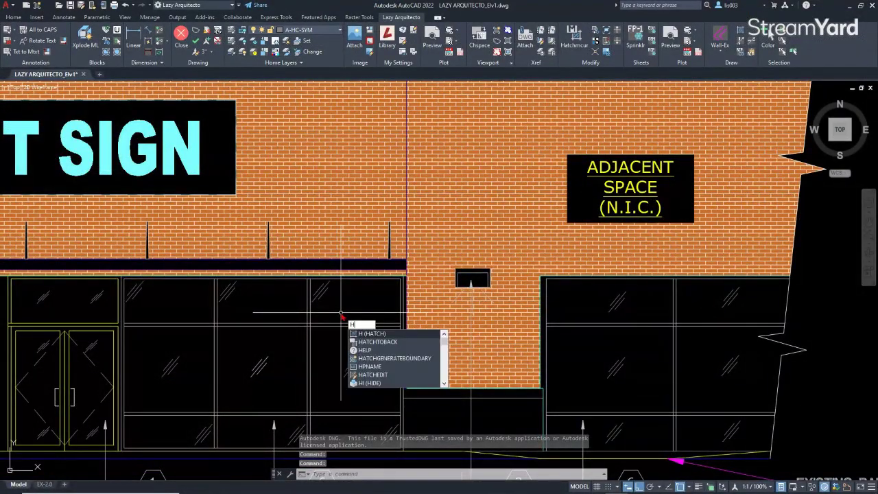
pyautogui.press('Return')
pyautogui.click(226, 151)
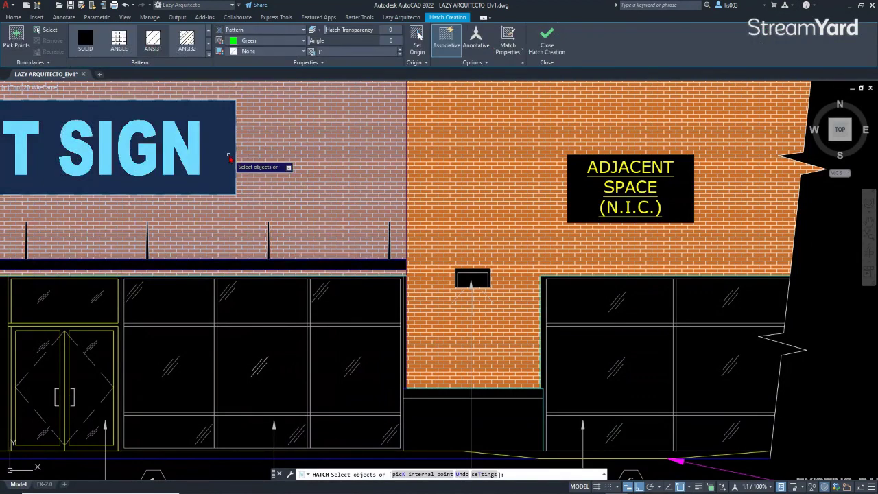
pyautogui.click(209, 55)
pyautogui.scroll(-1, 153, 103)
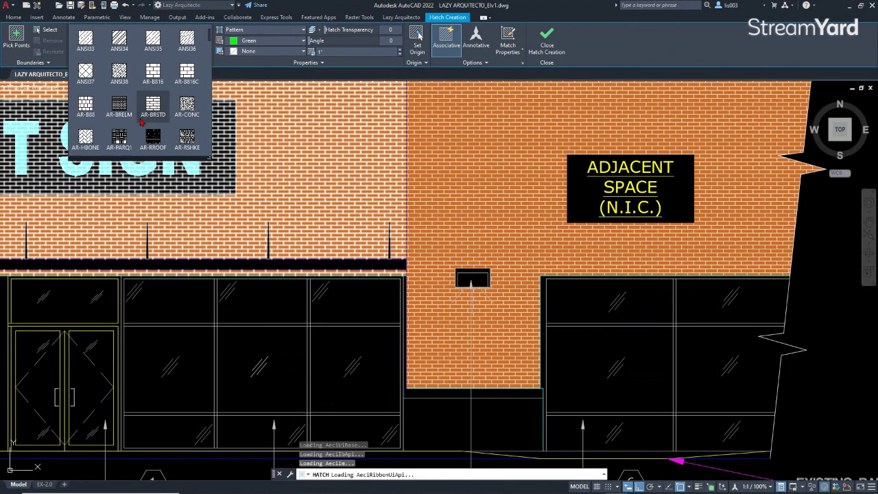
pyautogui.scroll(-1, 134, 125)
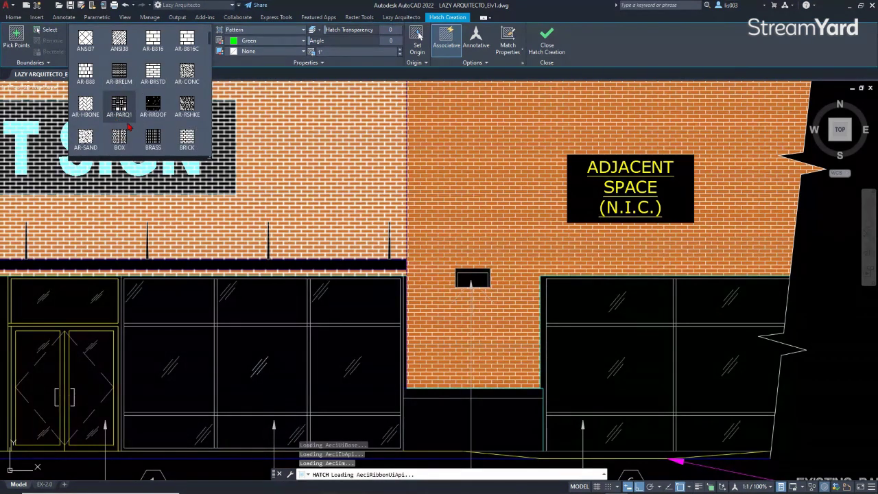
pyautogui.scroll(-2, 110, 128)
pyautogui.scroll(-6, 109, 128)
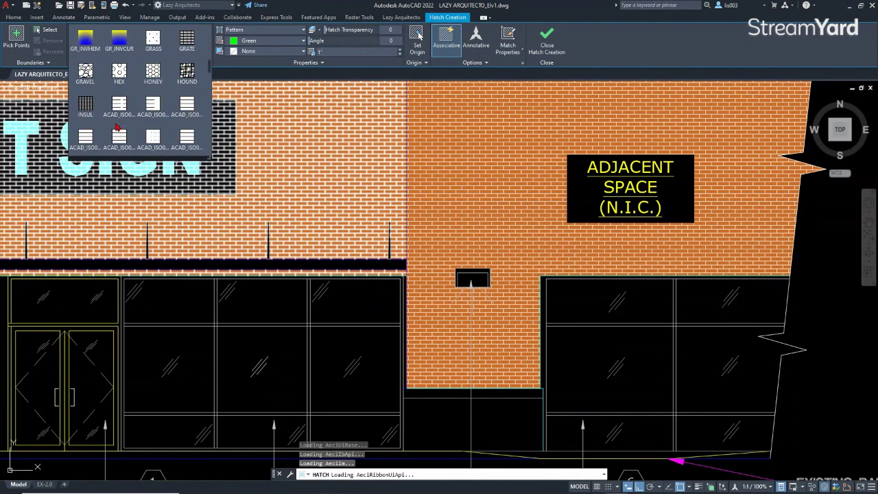
pyautogui.scroll(-4, 119, 101)
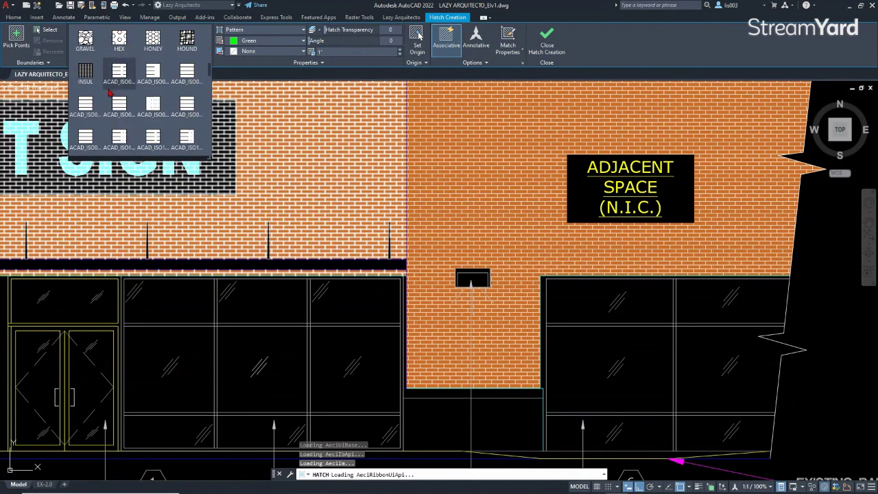
pyautogui.scroll(-5, 158, 137)
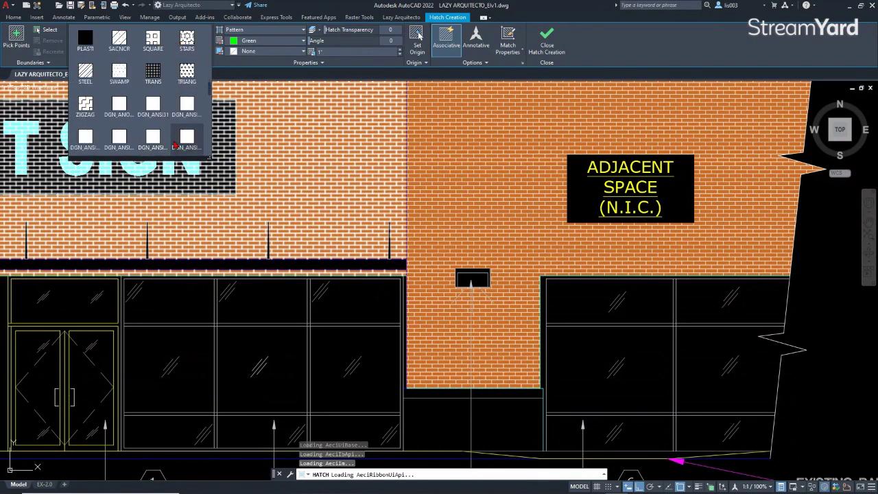
pyautogui.scroll(-3, 134, 136)
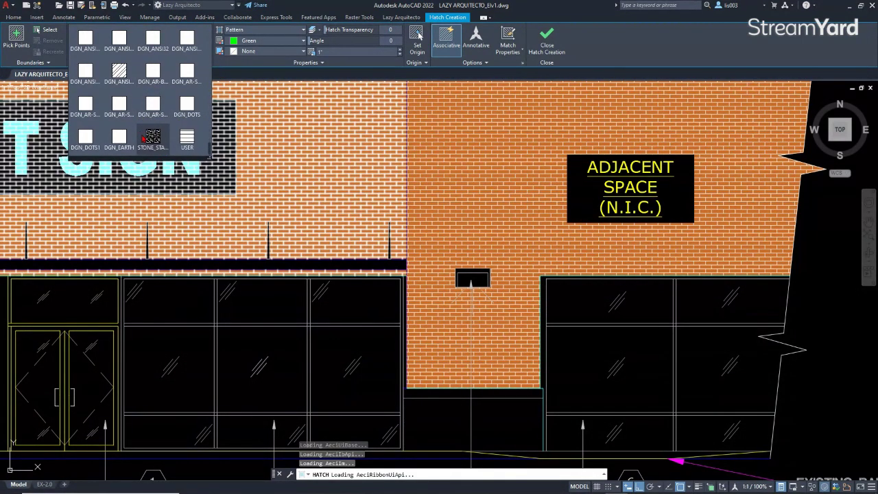
pyautogui.scroll(-3, 158, 135)
pyautogui.click(155, 141)
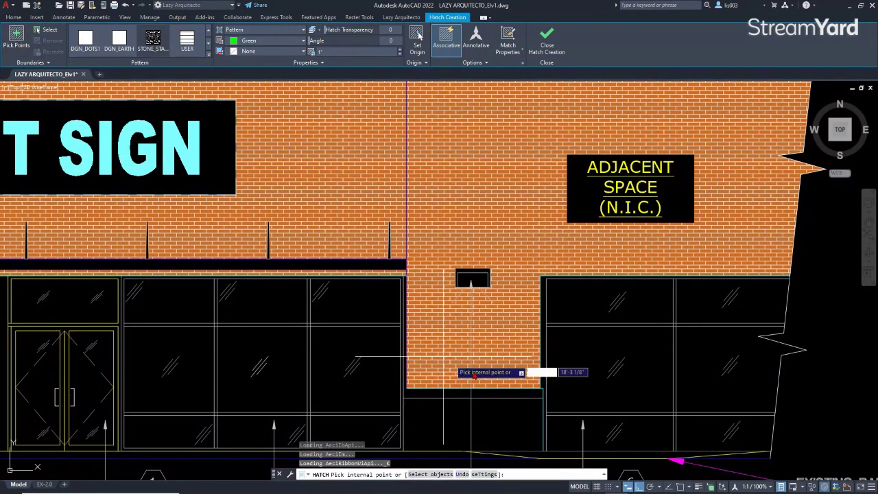
# Fill the base wall area below the brick pier with the stone hatch.
pyautogui.moveTo(473, 375); pyautogui.dragTo(500, 332, button='middle')
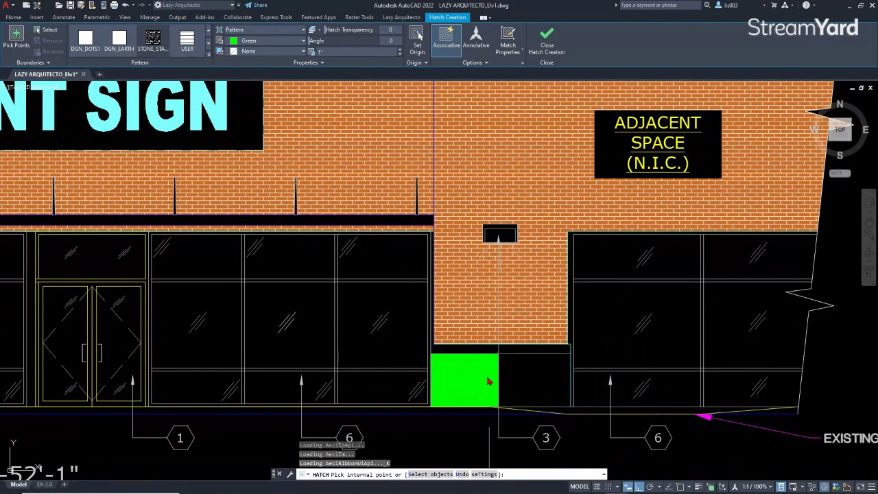
pyautogui.click(489, 398)
pyautogui.press('Return')
pyautogui.scroll(10, 488, 398)
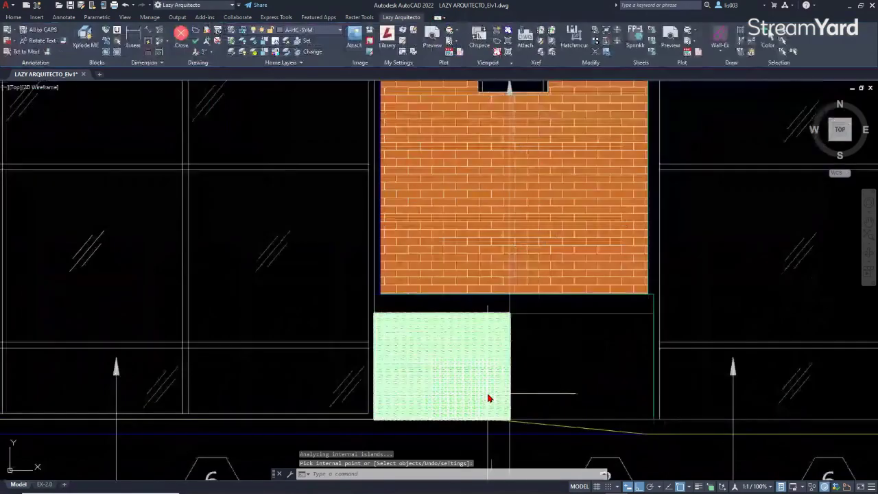
pyautogui.scroll(-6, 412, 341)
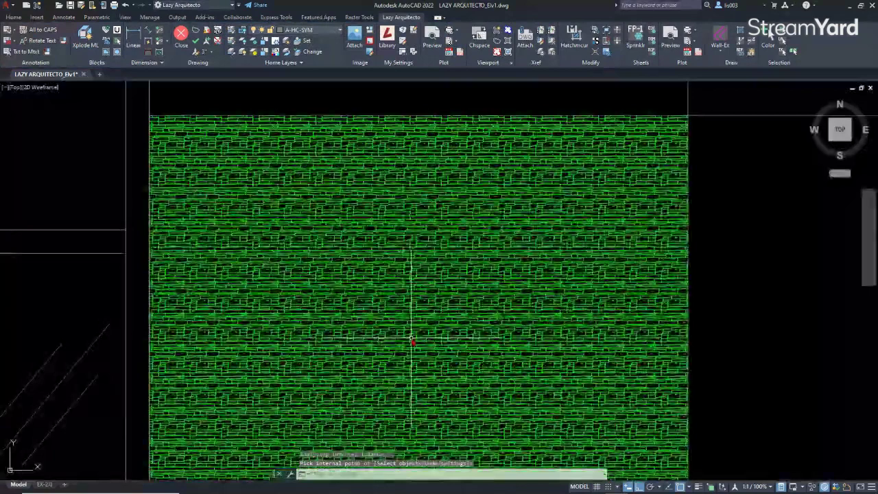
# Set the stone hatch scale to 10, make it non-associative, and stretch it across the base.
pyautogui.click(294, 143)
pyautogui.click(342, 52)
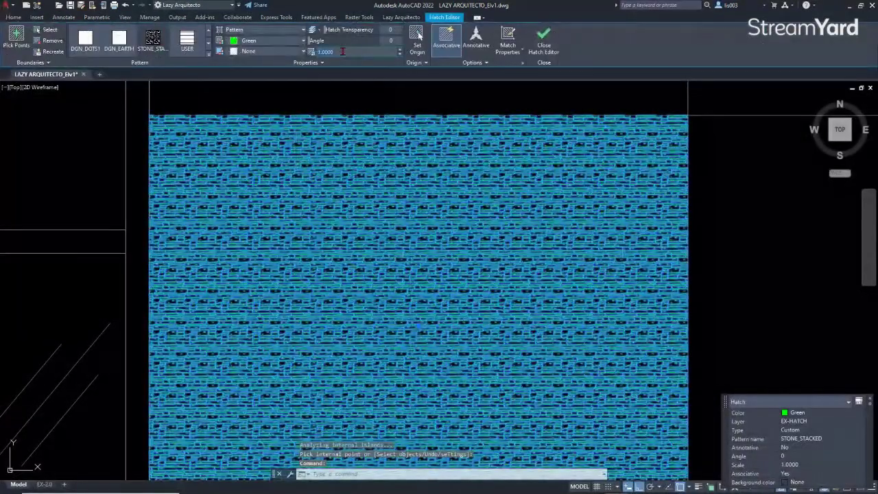
pyautogui.write('10')
pyautogui.press('Return')
pyautogui.scroll(-6, 345, 325)
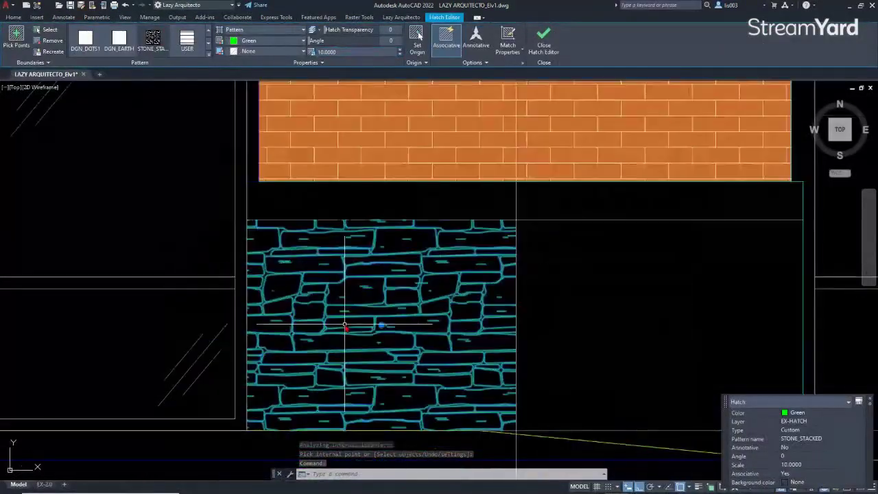
pyautogui.click(444, 41)
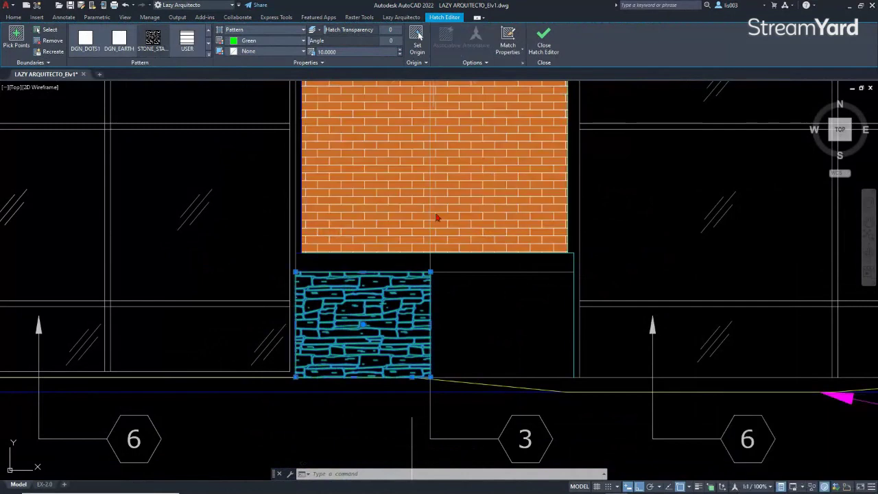
pyautogui.click(430, 324)
pyautogui.click(573, 334)
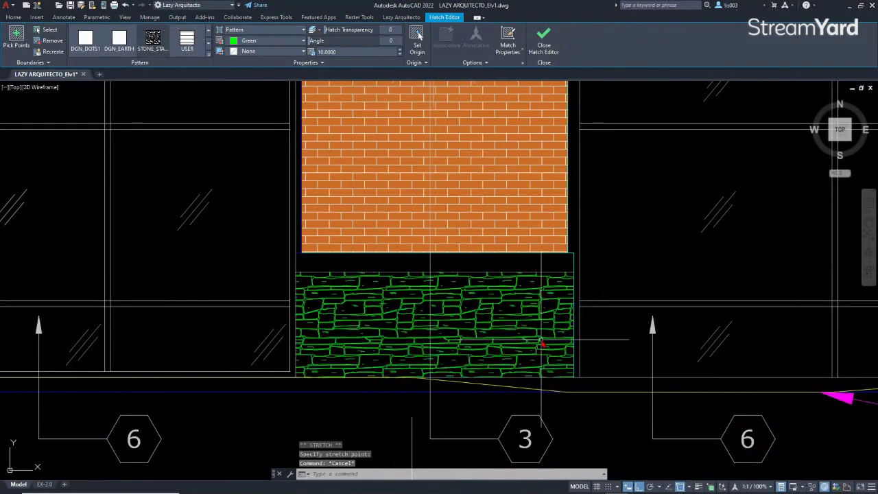
pyautogui.press('Escape')
pyautogui.scroll(3, 539, 342)
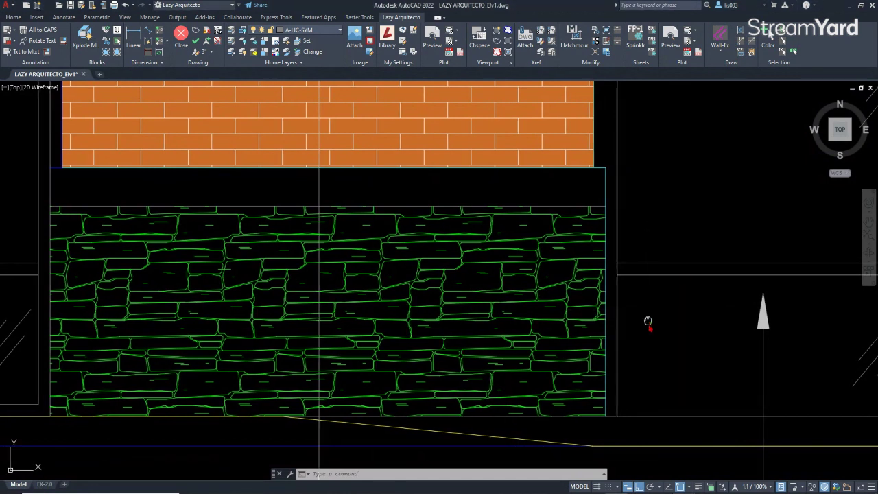
pyautogui.moveTo(649, 323); pyautogui.dragTo(665, 346, button='middle')
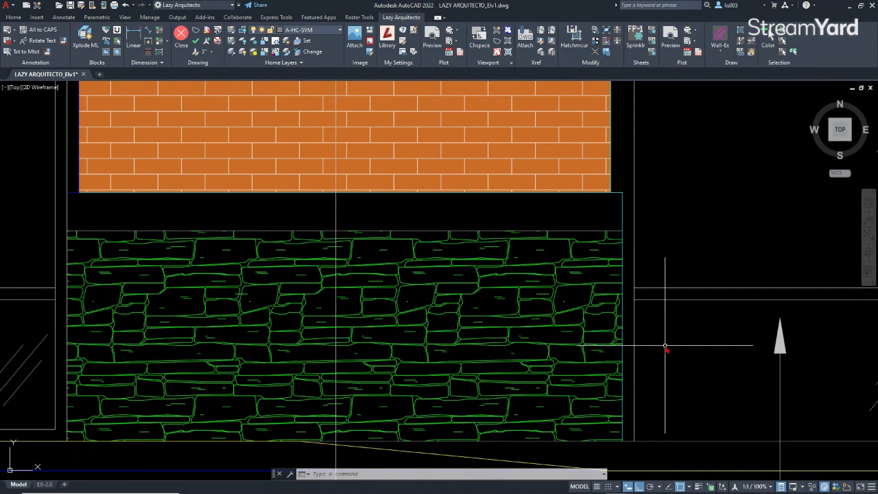
pyautogui.scroll(-10, 659, 349)
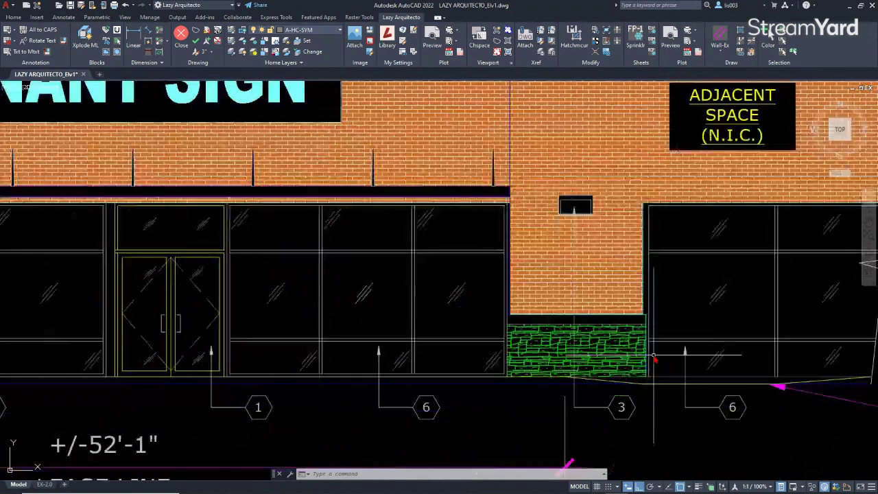
pyautogui.scroll(3, 606, 321)
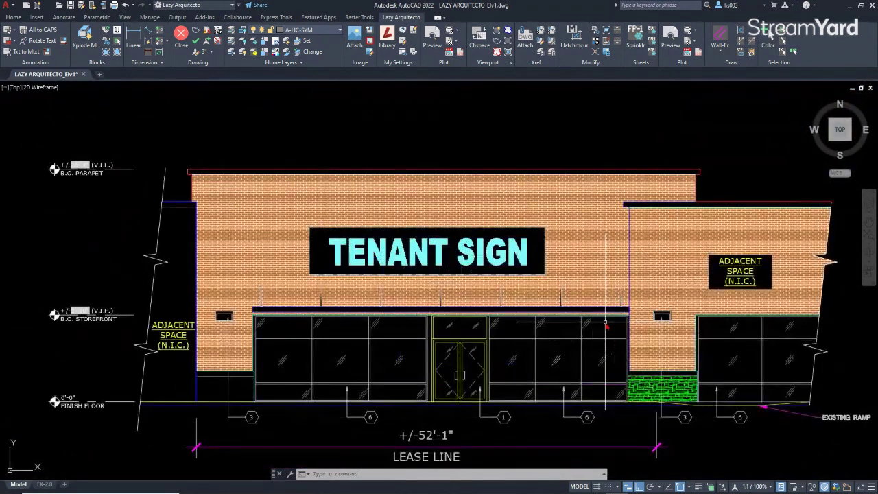
pyautogui.middleClick(607, 323)
pyautogui.middleClick(607, 323)
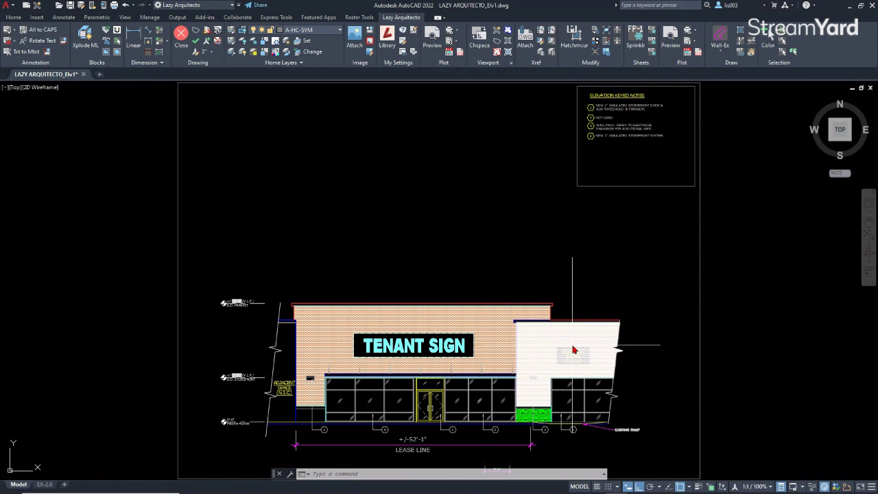
pyautogui.hotkey('ctrl', 'z')
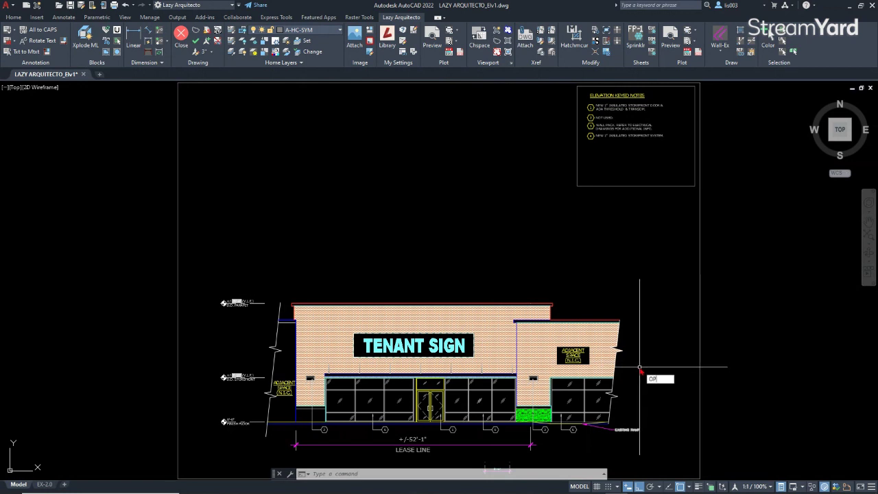
# Open Options with OP and expand Printer Support File Path down to Plot Style Table Search Path.
pyautogui.rightClick(640, 369)
pyautogui.press('Escape')
pyautogui.write('op')
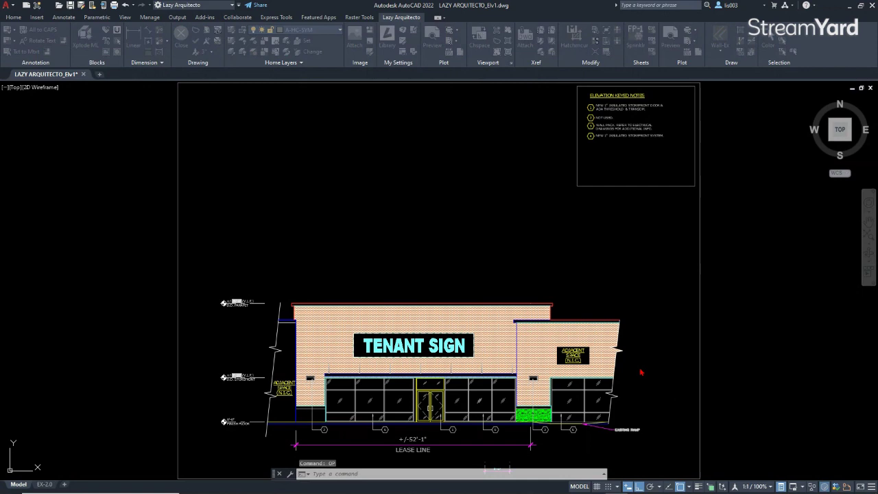
pyautogui.press('Return')
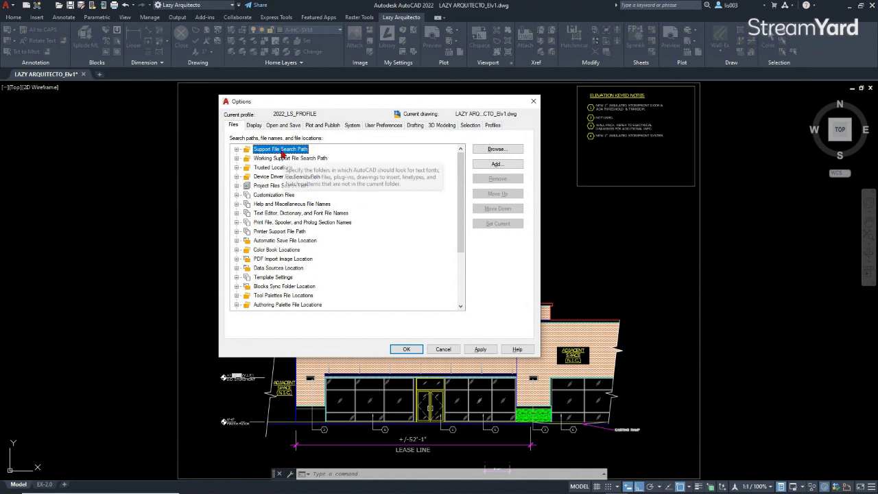
pyautogui.scroll(-1, 255, 268)
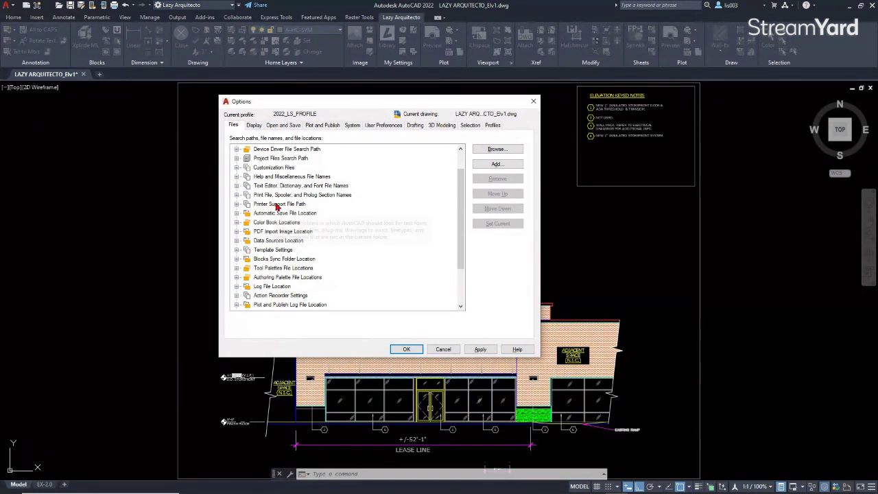
pyautogui.doubleClick(246, 204)
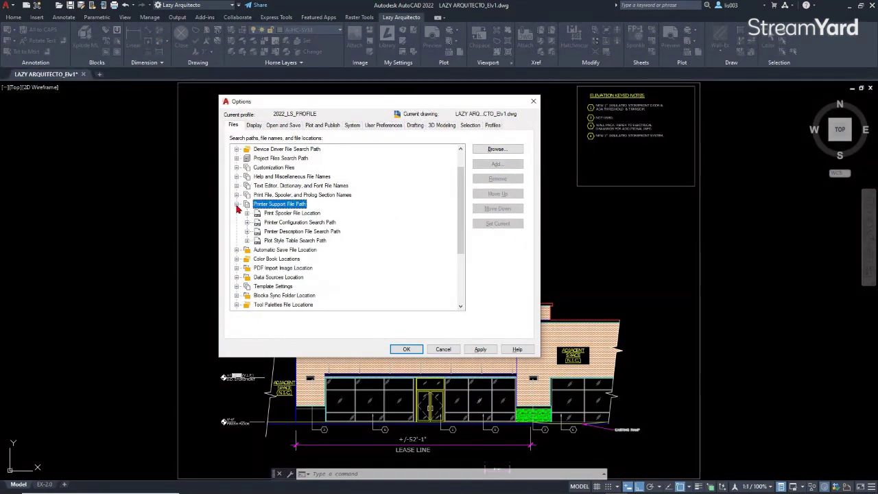
pyautogui.doubleClick(249, 243)
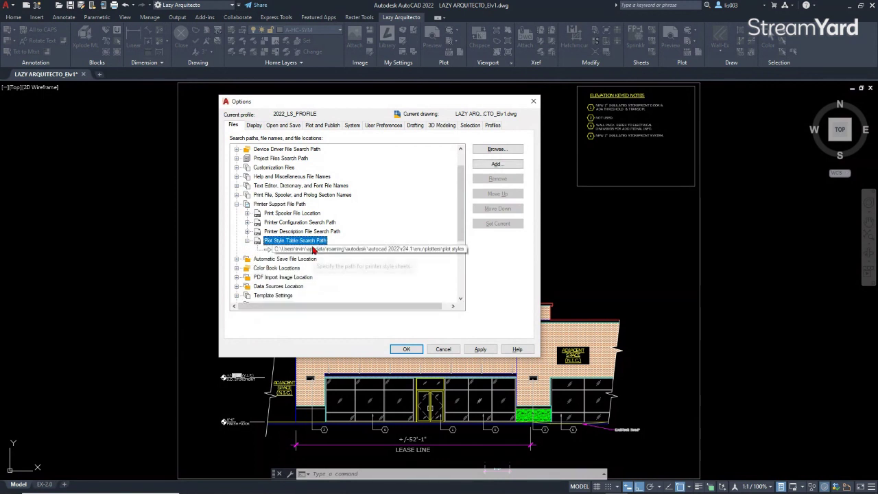
# Add a new search path entry and browse to 01 LAZY ARQUITECTO > 01 VIDEOS > 01 FINISHED VIDEOS > AutoCAD Support Path > 03 > Plot Styles.
pyautogui.click(498, 166)
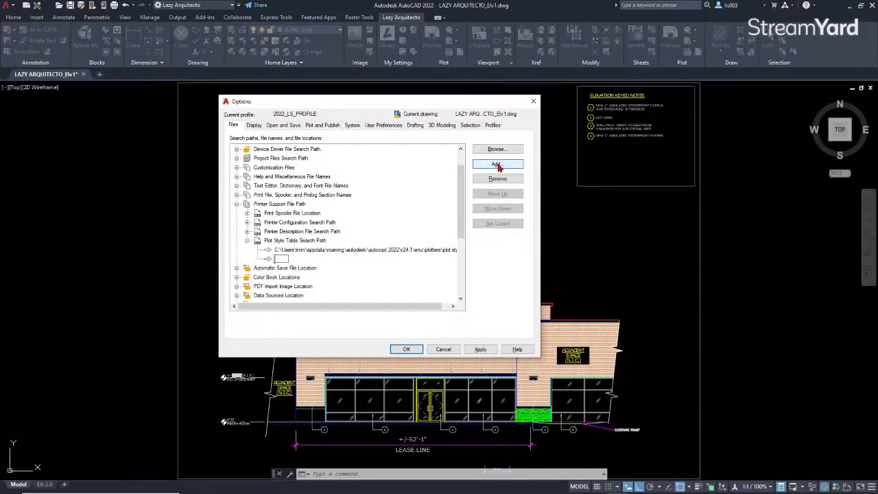
pyautogui.click(498, 149)
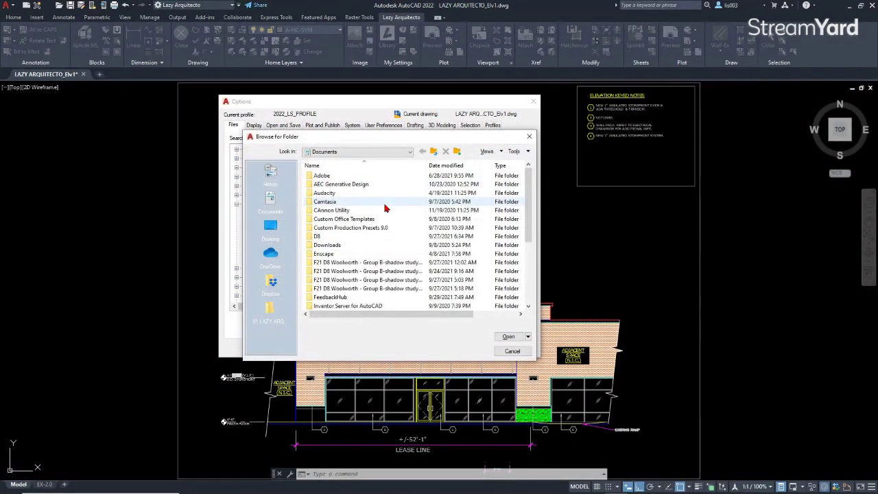
pyautogui.click(270, 310)
pyautogui.click(329, 175)
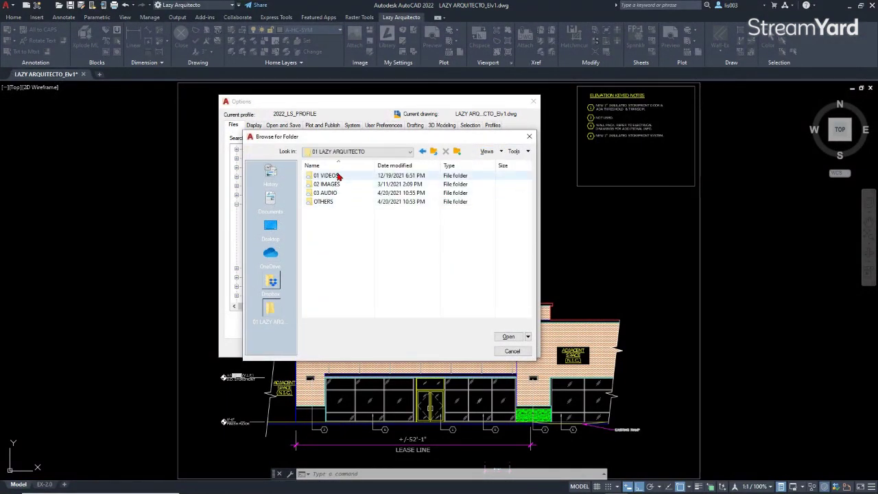
pyautogui.doubleClick(330, 176)
pyautogui.doubleClick(337, 177)
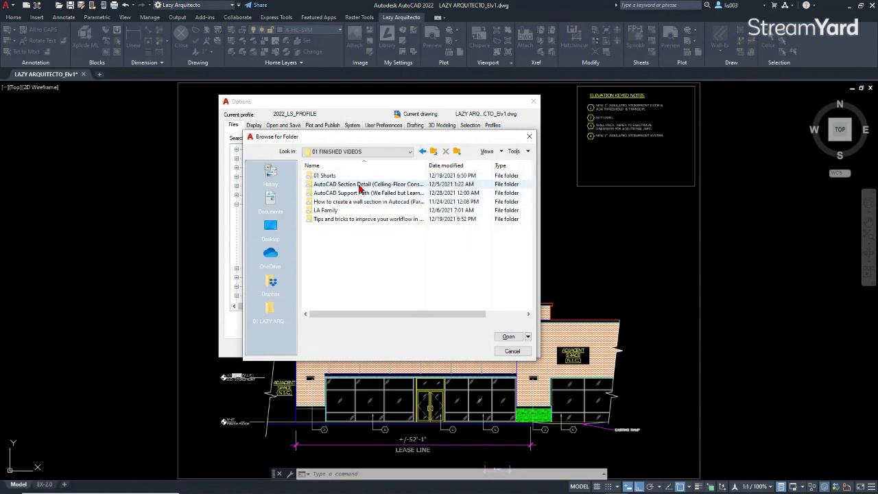
pyautogui.doubleClick(354, 193)
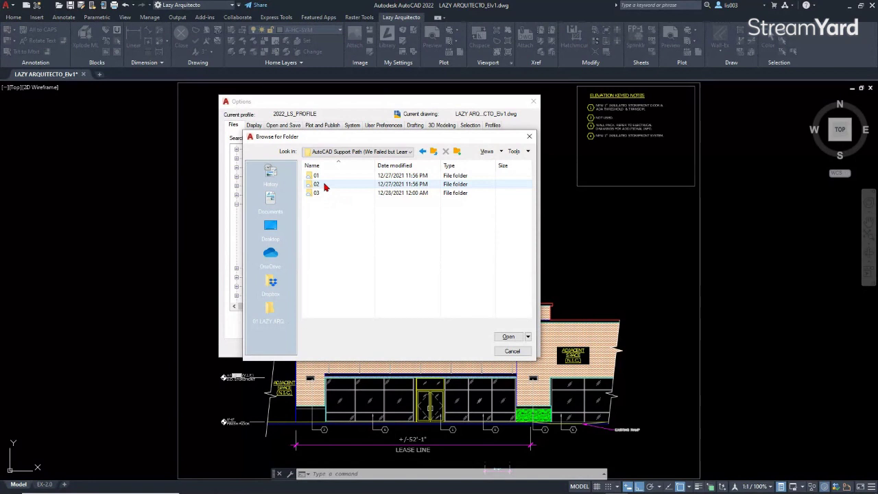
pyautogui.doubleClick(326, 192)
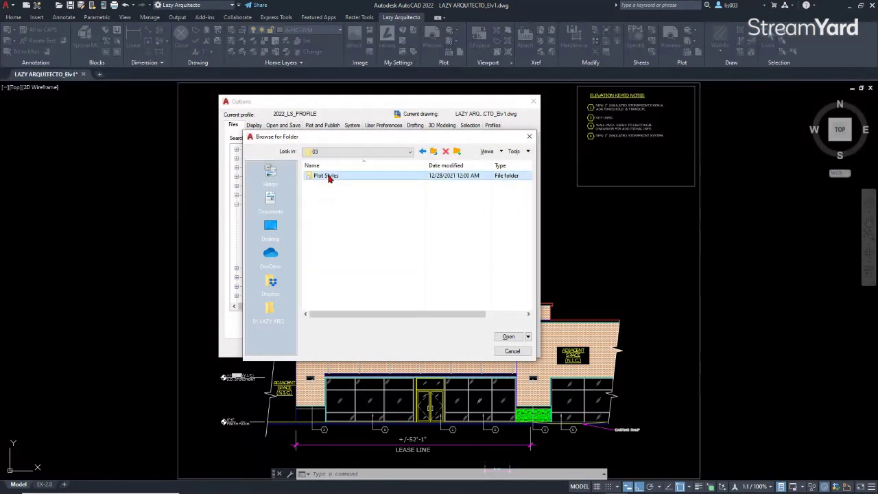
pyautogui.doubleClick(327, 178)
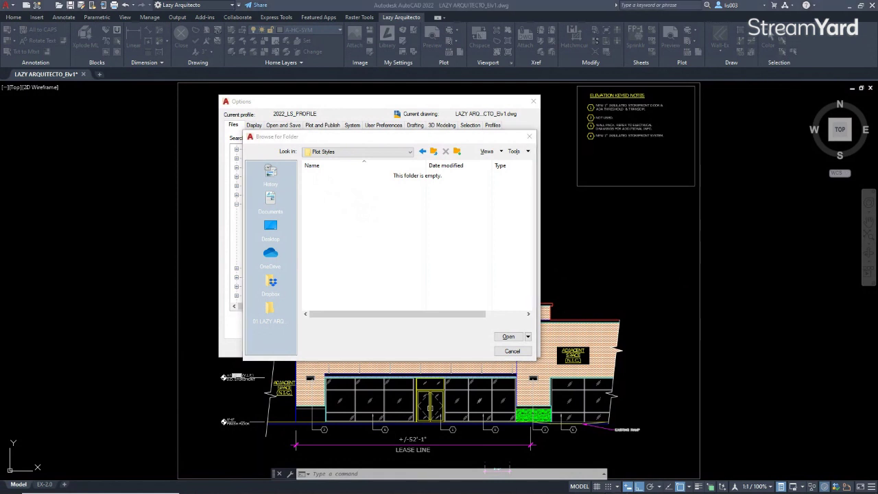
pyautogui.press('super+d')
pyautogui.press('super+d')
pyautogui.moveTo(877, 48); pyautogui.dragTo(284, 138)
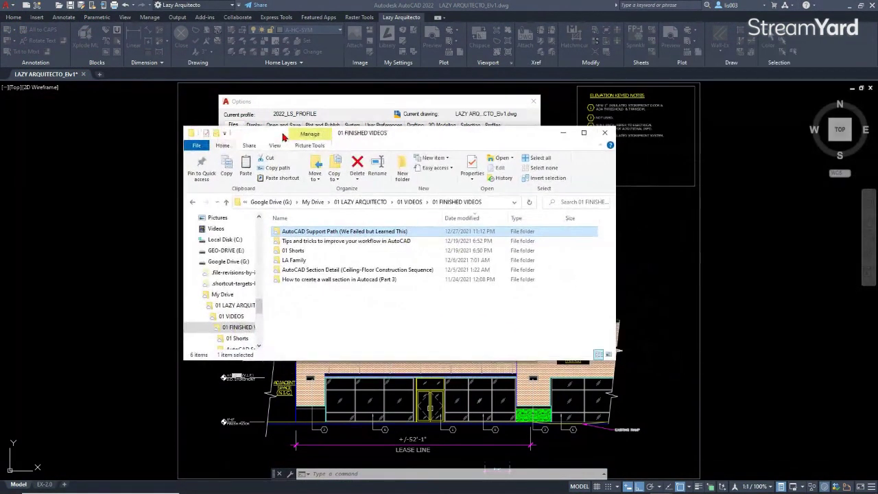
pyautogui.doubleClick(300, 235)
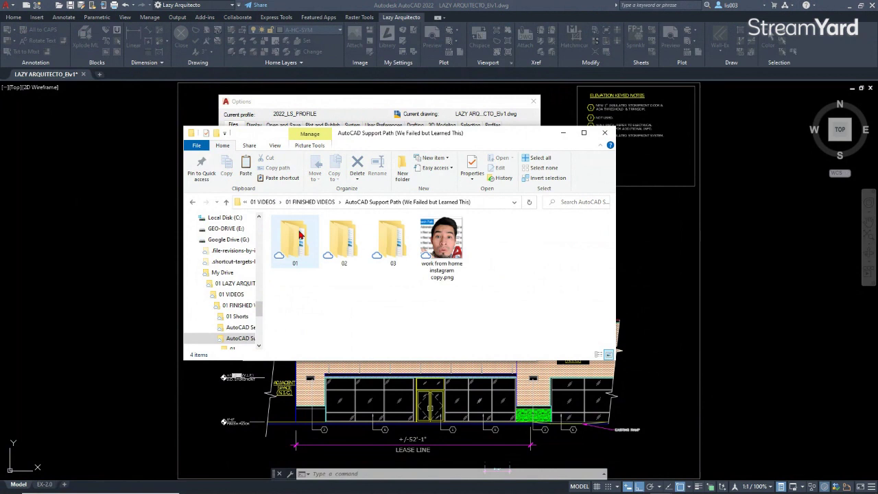
pyautogui.doubleClick(393, 240)
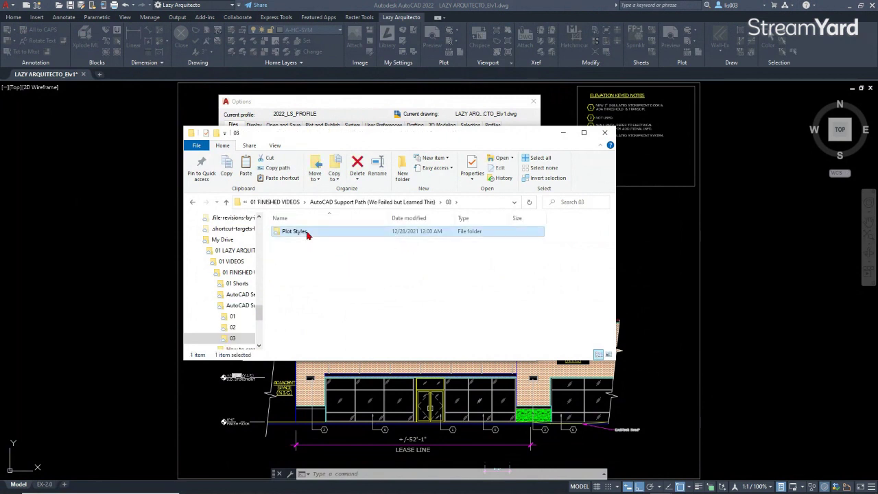
pyautogui.doubleClick(319, 234)
pyautogui.click(292, 234)
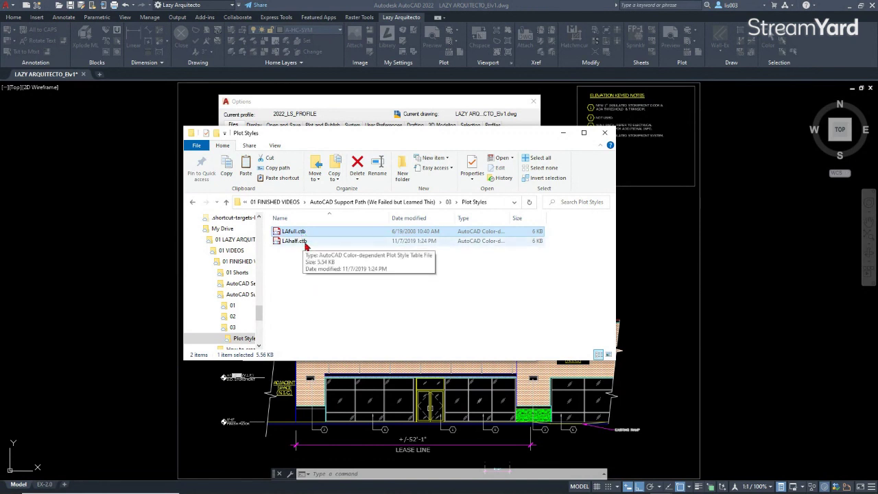
pyautogui.click(563, 133)
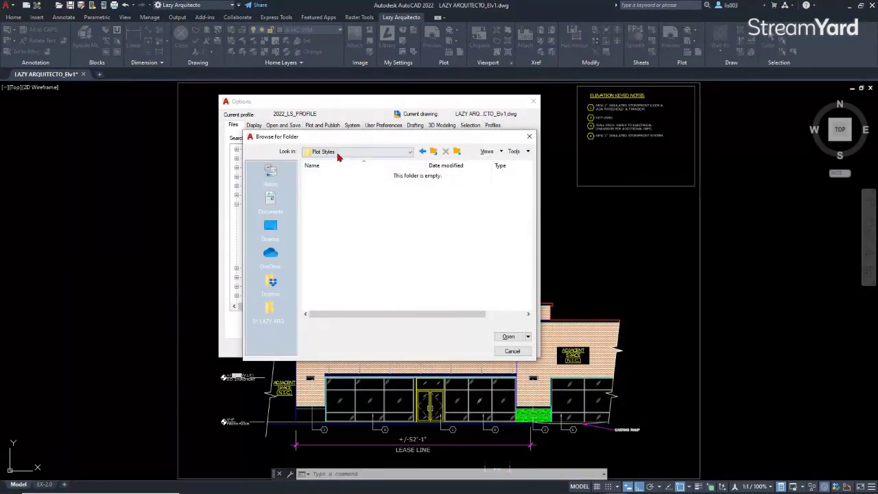
# Save the Plot Styles folder as a search path, then open Plot for layout EX-2.0 zoomed to extents.
pyautogui.click(506, 337)
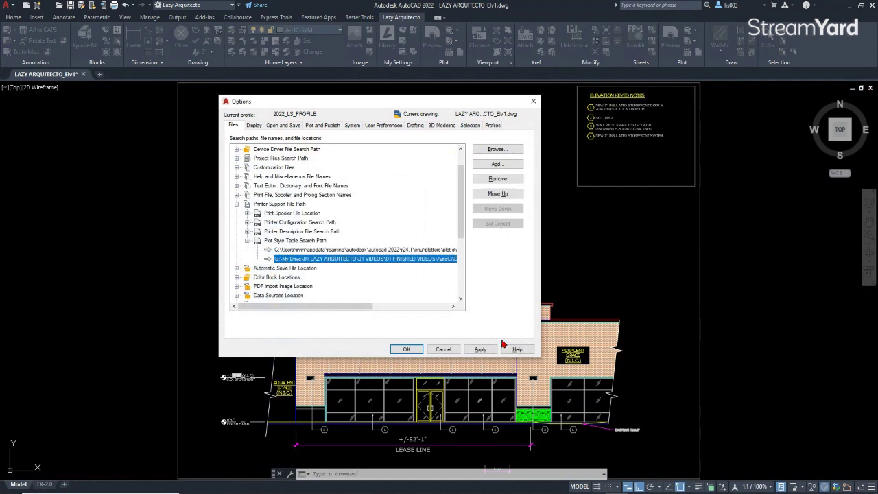
pyautogui.click(406, 349)
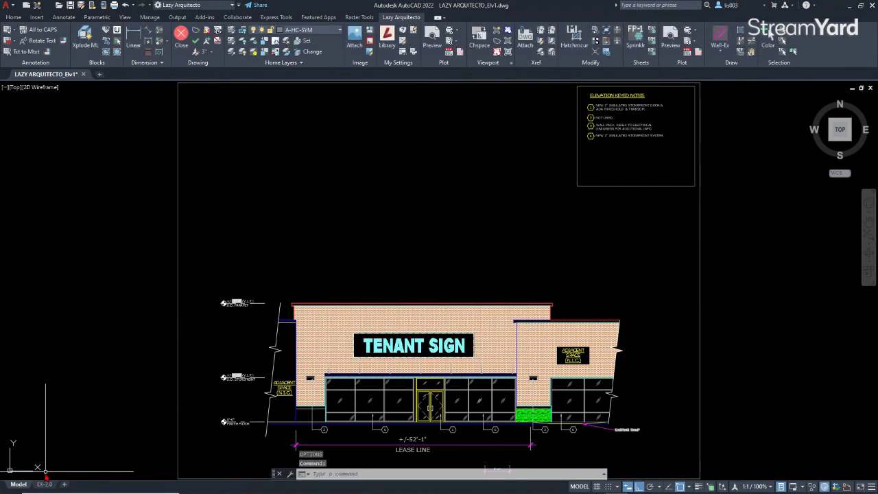
pyautogui.click(47, 484)
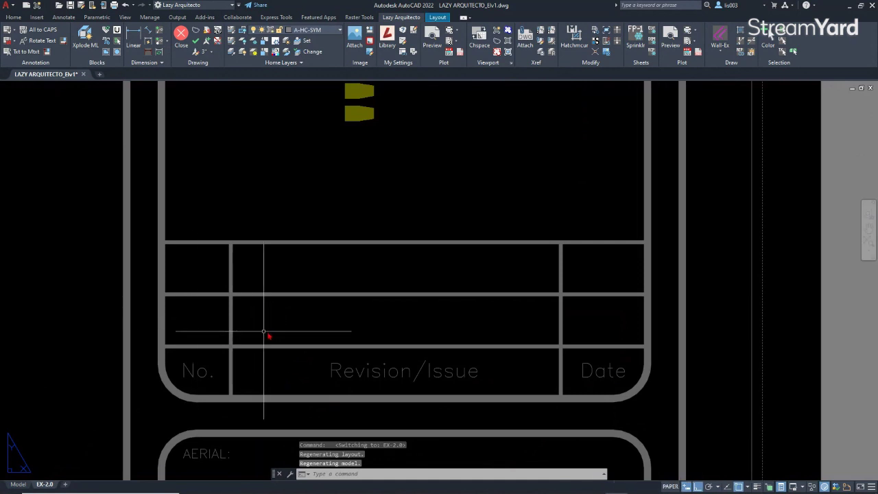
pyautogui.middleClick(266, 333)
pyautogui.middleClick(266, 334)
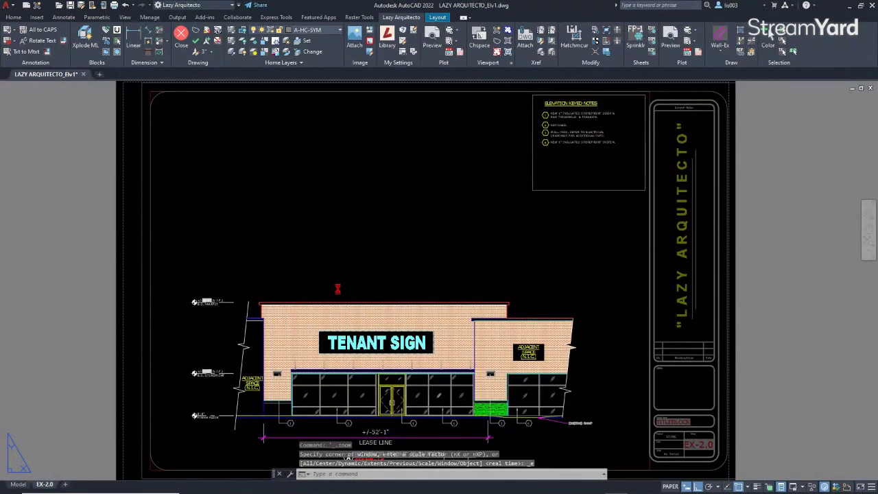
pyautogui.hotkey('ctrl', 'p')
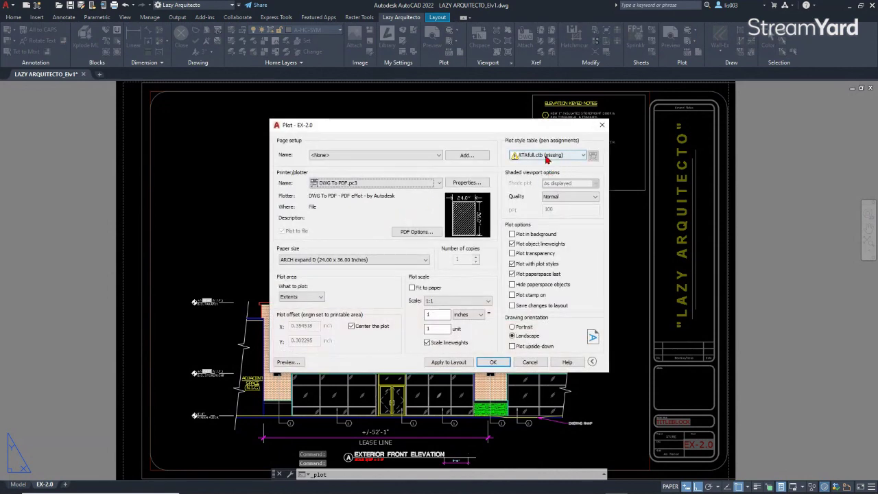
# Verify LAfull.ctb and LAhalf.ctb appear in the plot style table list, then close Plot without printing.
pyautogui.click(552, 155)
pyautogui.click(528, 157)
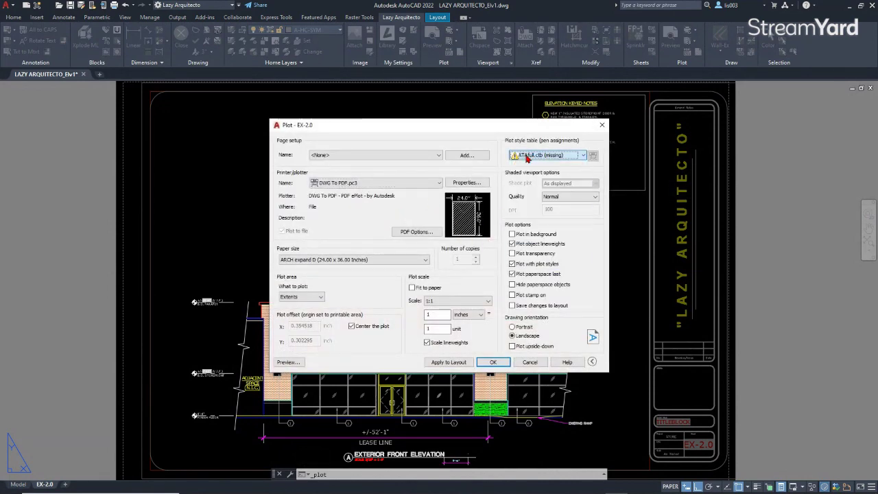
pyautogui.click(528, 156)
pyautogui.click(528, 157)
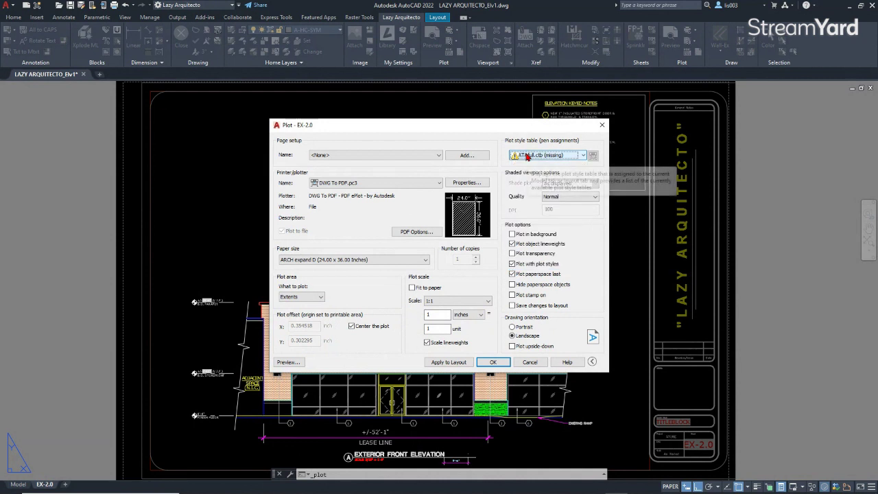
pyautogui.click(528, 157)
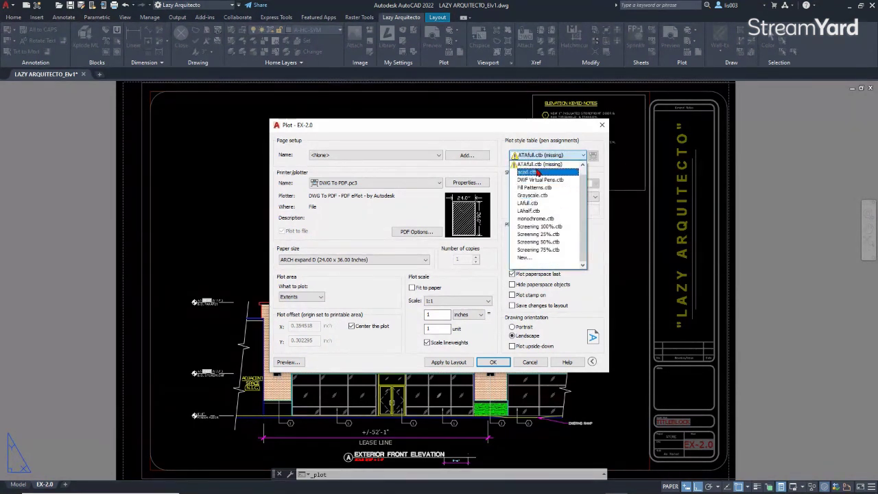
pyautogui.click(533, 157)
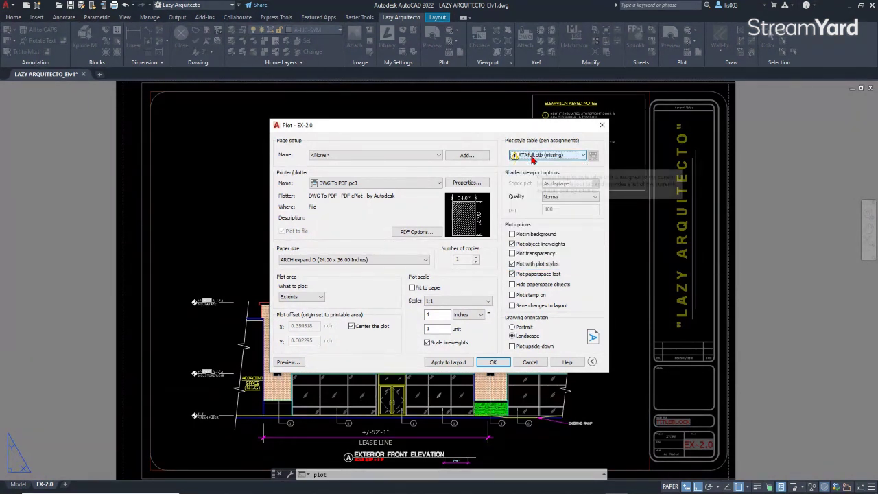
pyautogui.click(533, 158)
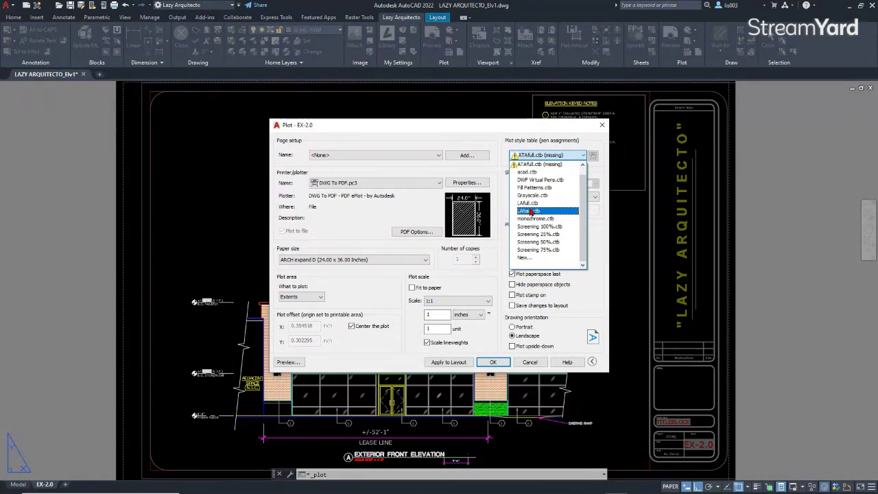
pyautogui.click(602, 125)
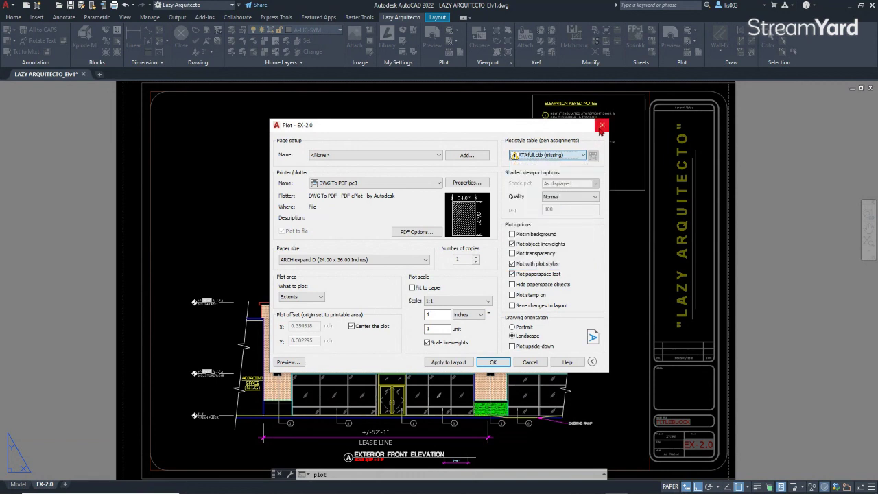
pyautogui.click(602, 125)
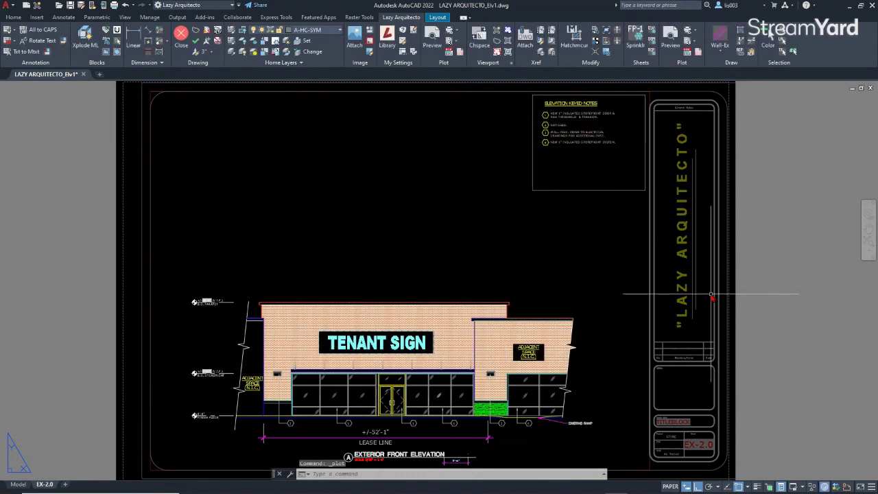